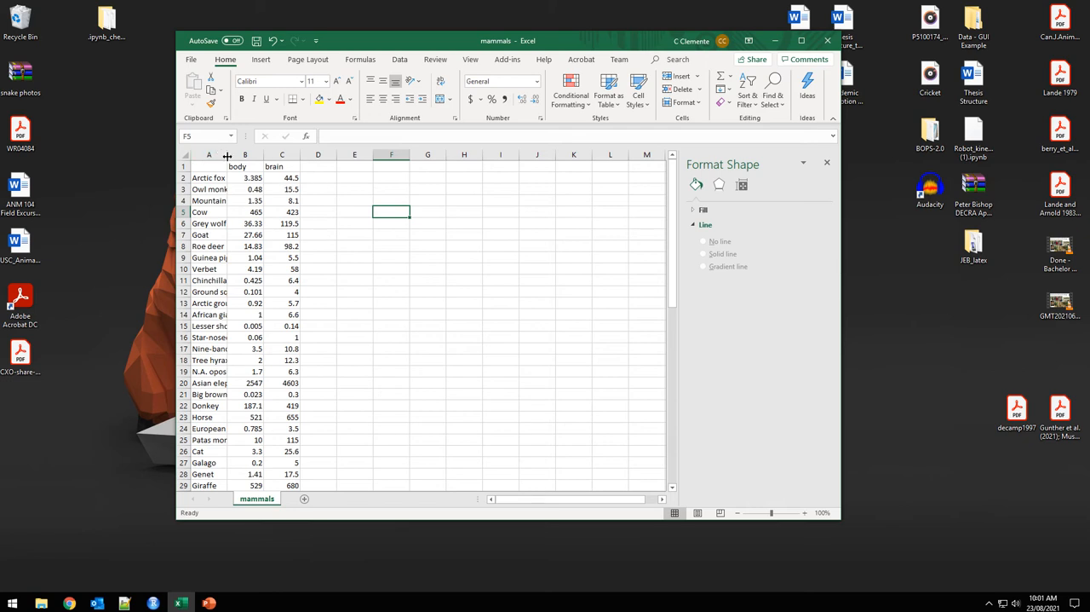
Auto-fit column A to the species names, and reposition and enlarge the workbook window.
double_click(228, 155)
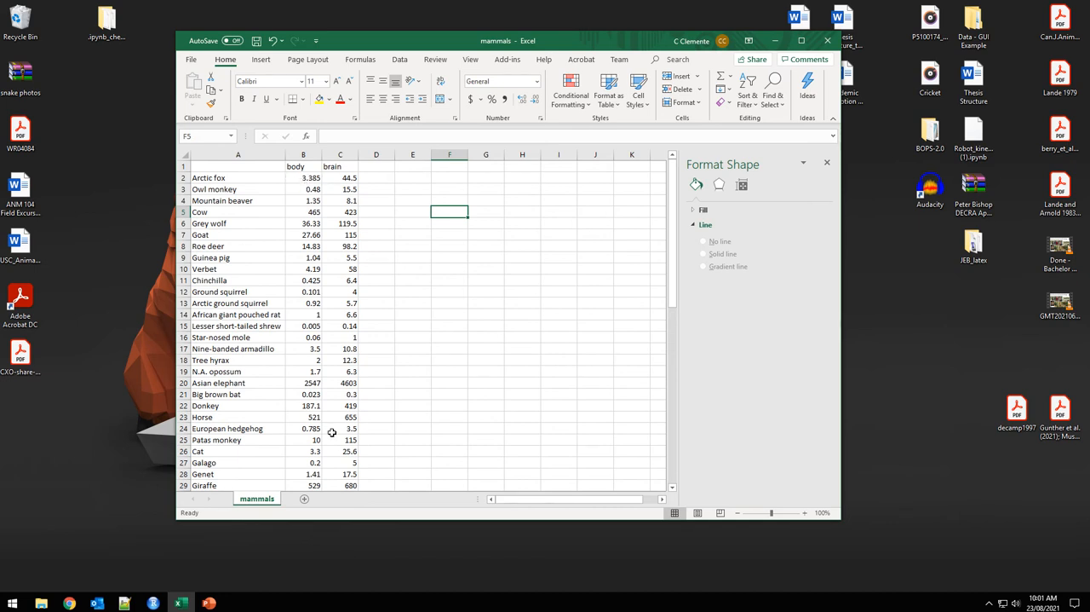
scroll(332, 432, down, 3)
scroll(331, 432, up, 3)
click(379, 179)
drag(402, 46, 337, 51)
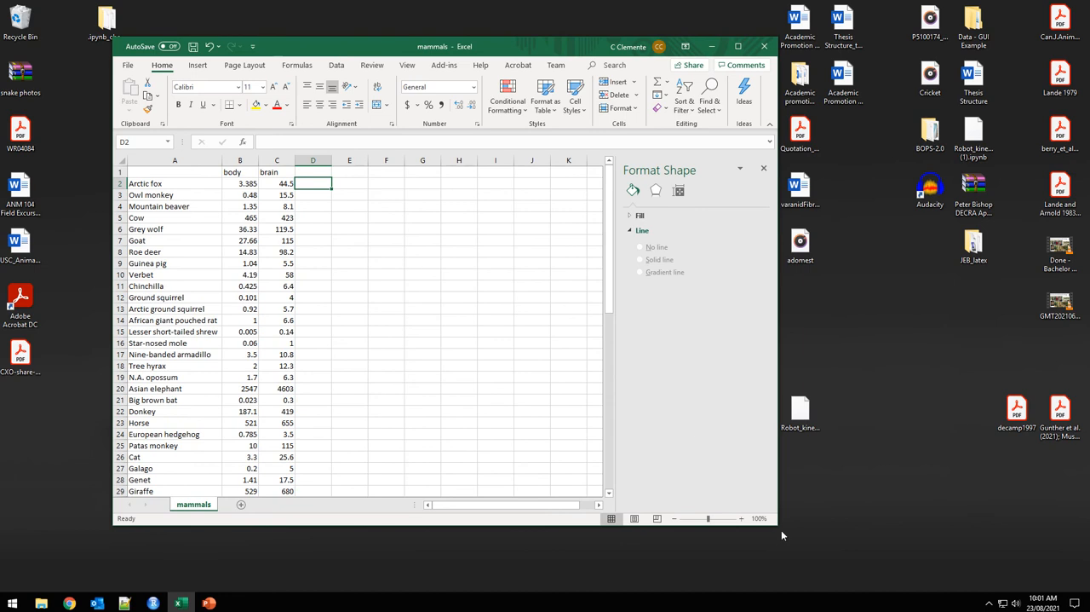
drag(782, 529, 821, 562)
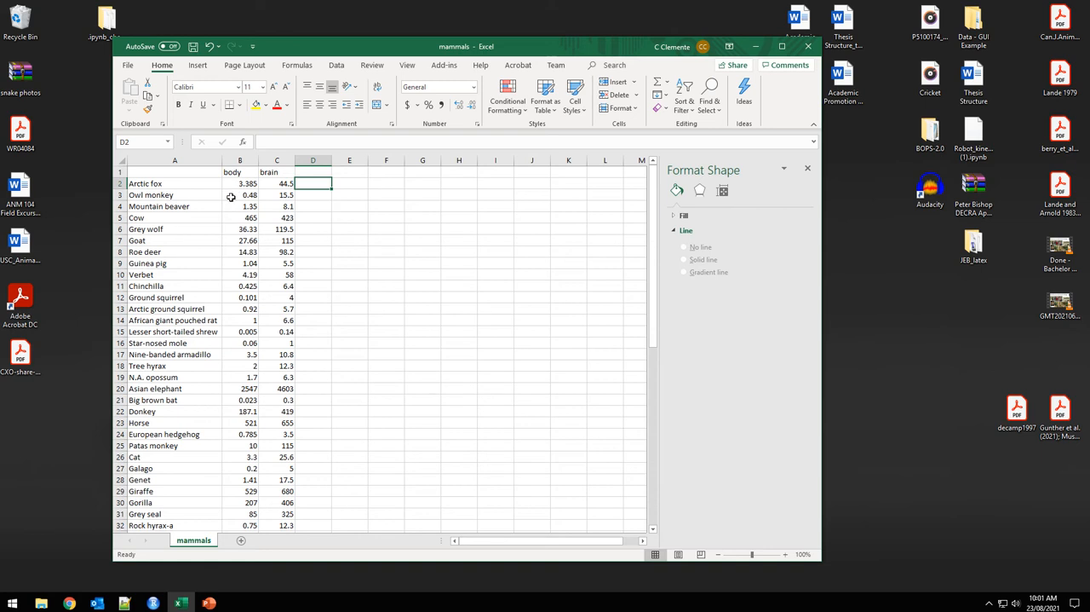
Insert a scatter chart of the body and brain values in B2:C63 and place it beside the data.
drag(225, 183, 270, 203)
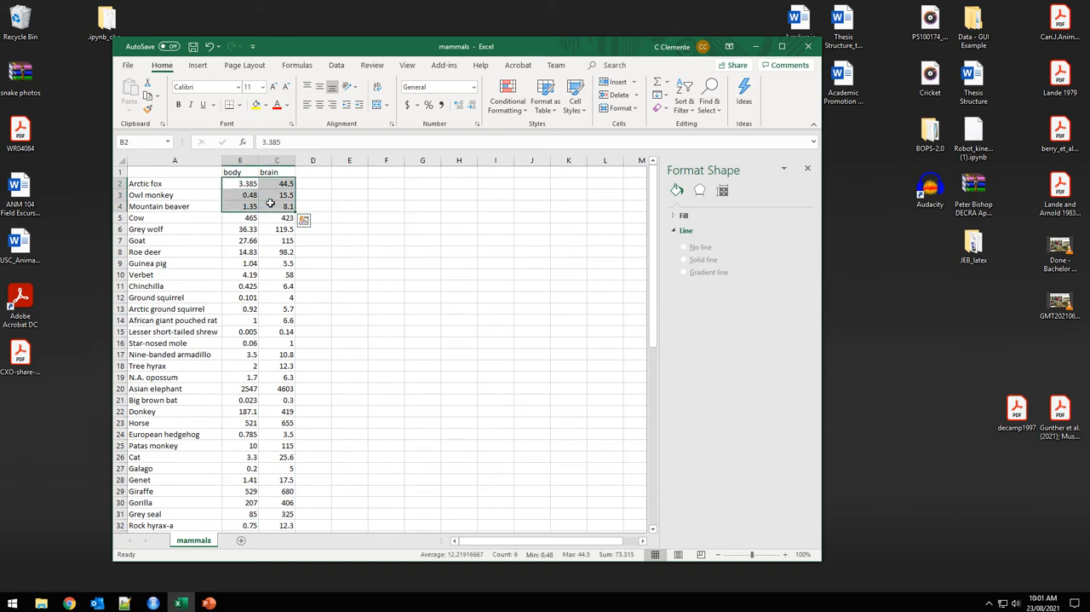
key(ctrl+shift+Down)
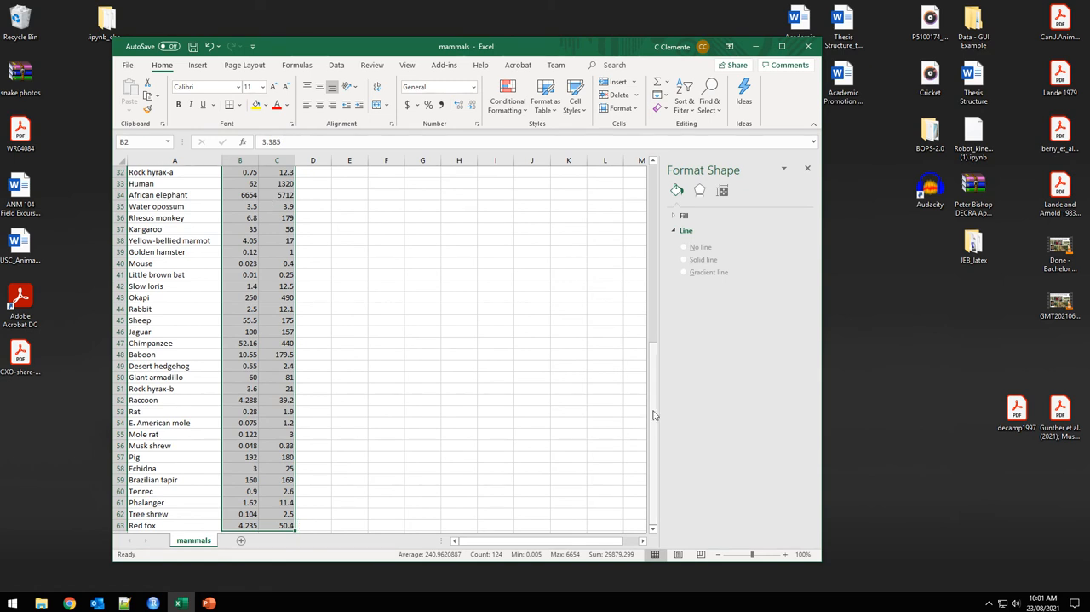
drag(652, 414, 654, 226)
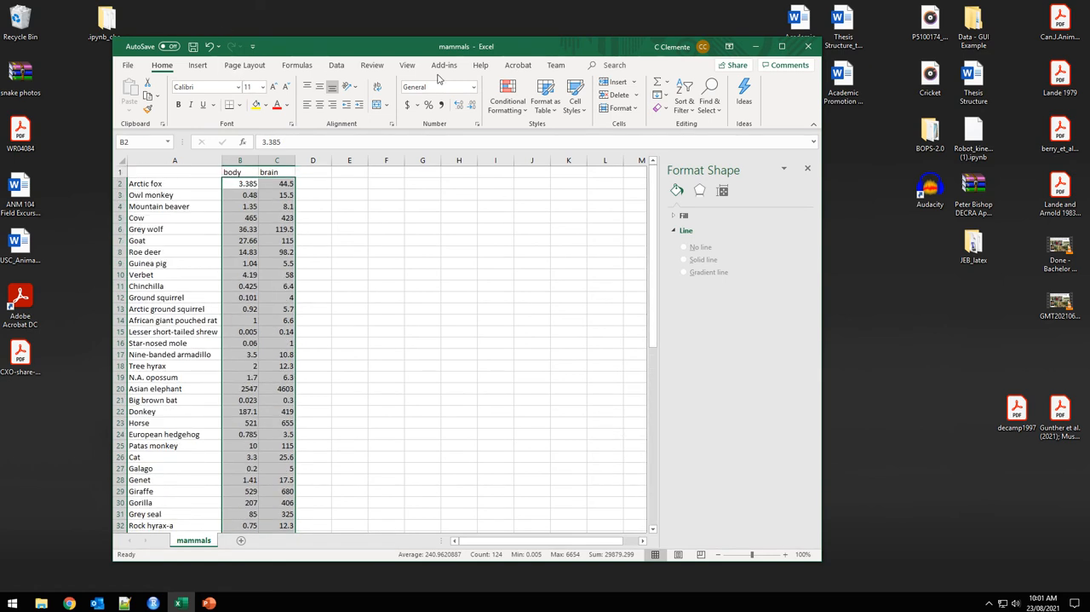
click(197, 65)
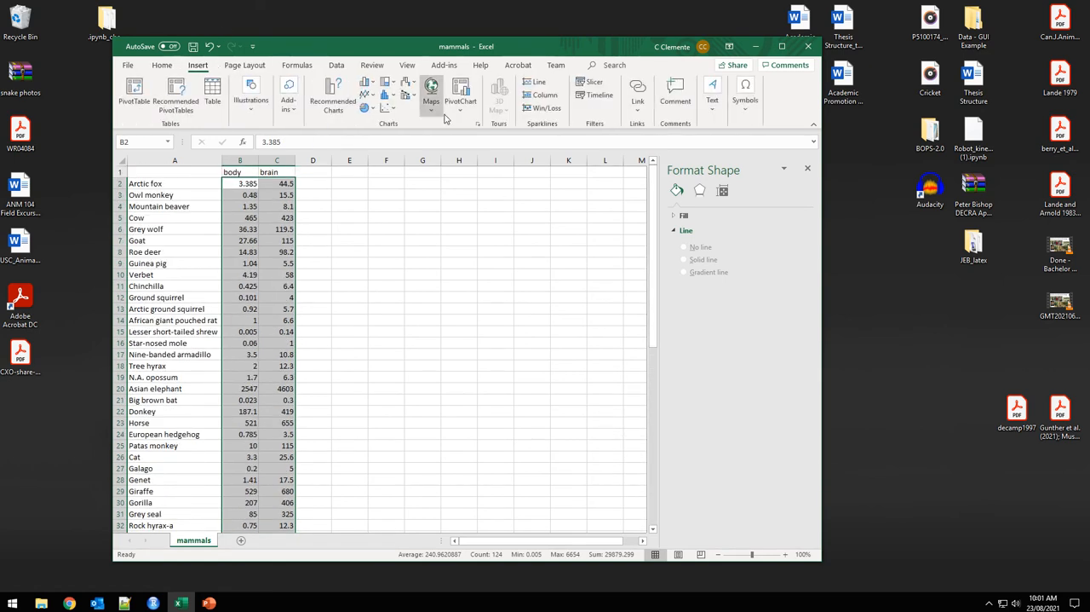
click(388, 108)
click(394, 144)
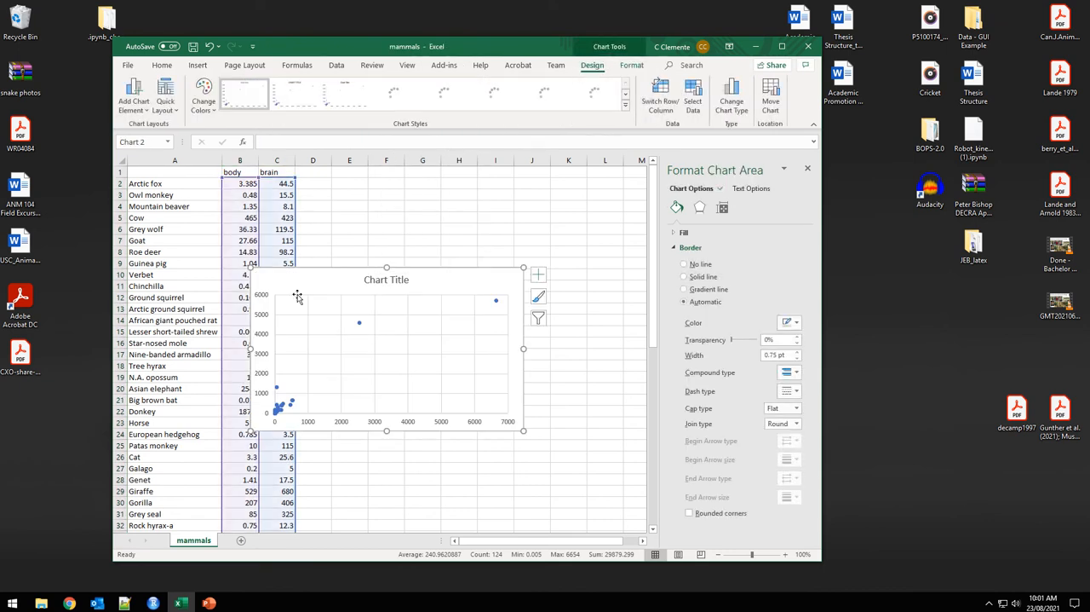
drag(298, 295, 417, 329)
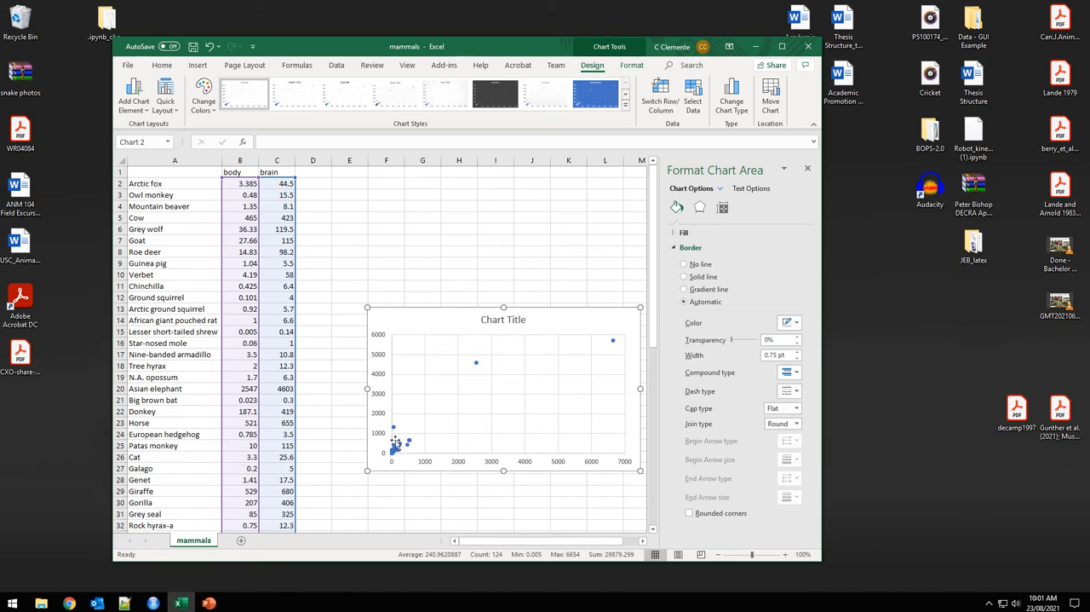
Enter a formula in D2 that takes the base-10 logarithm (LOG10) of the body value in B2.
click(303, 183)
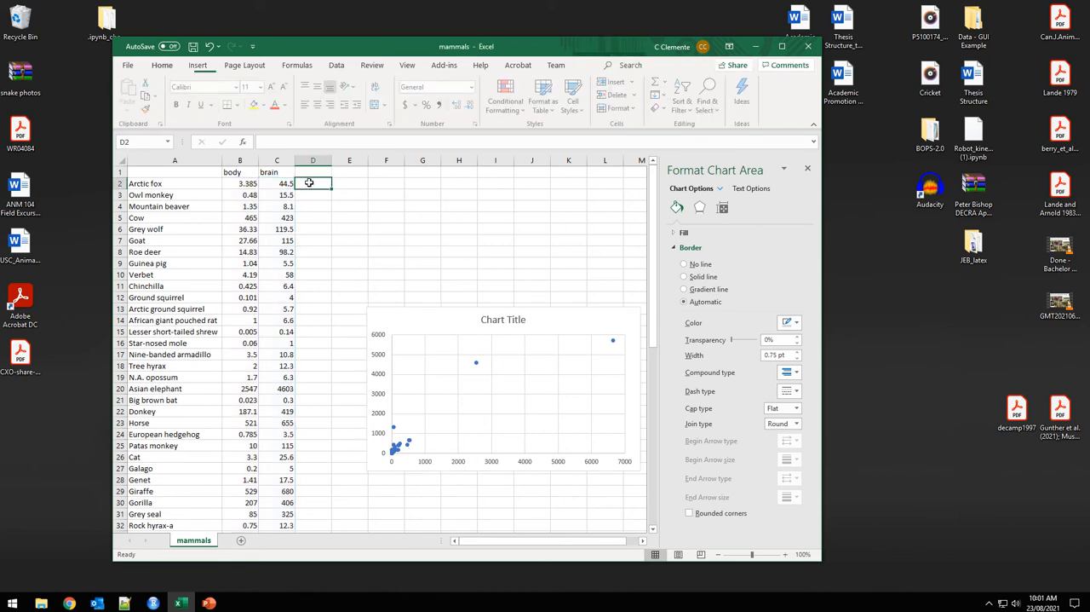
text(=log10)
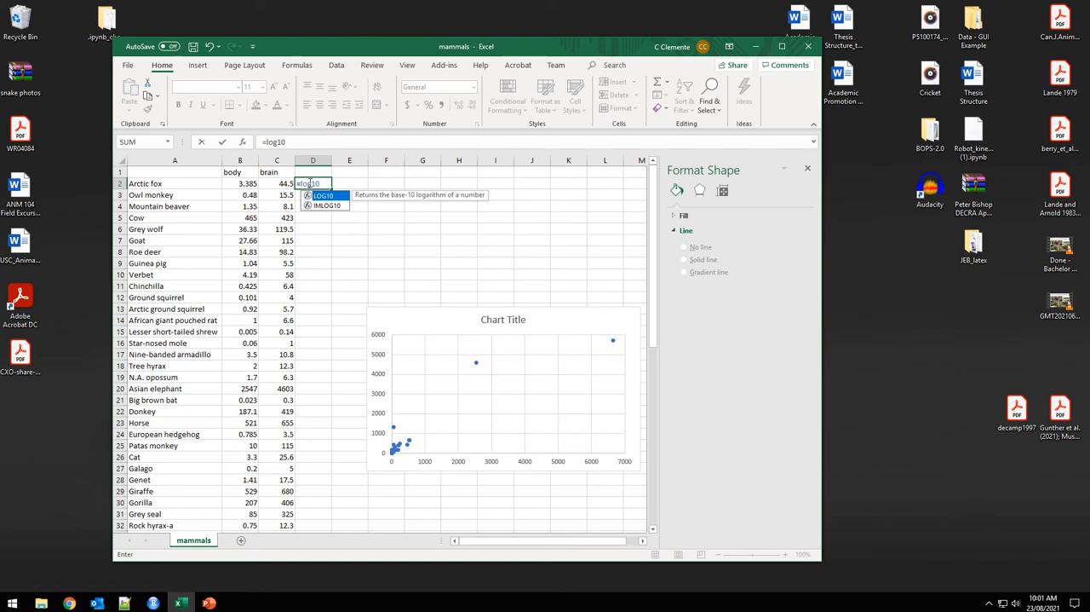
text(()
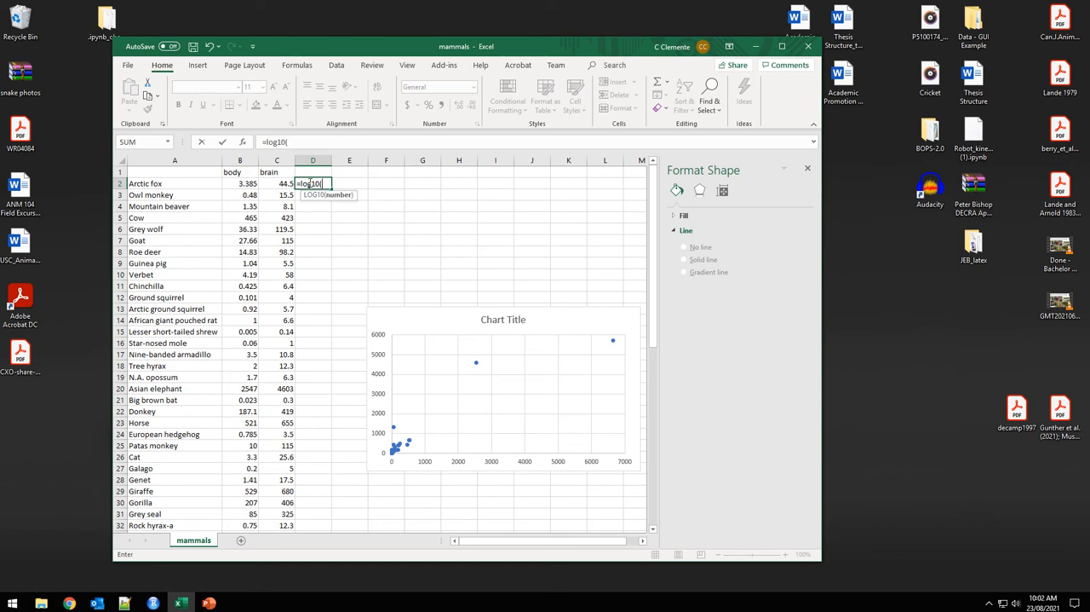
click(231, 182)
key(Return)
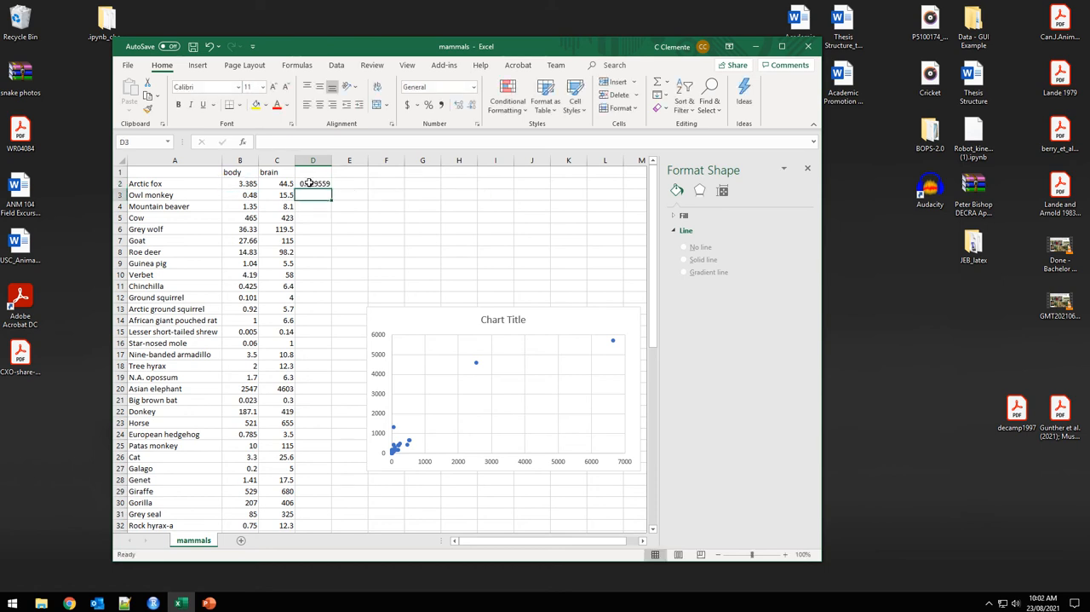
Copy the LOG10 formula from D2 across to E2 and fill both columns down to row 63.
click(329, 185)
drag(331, 191, 365, 192)
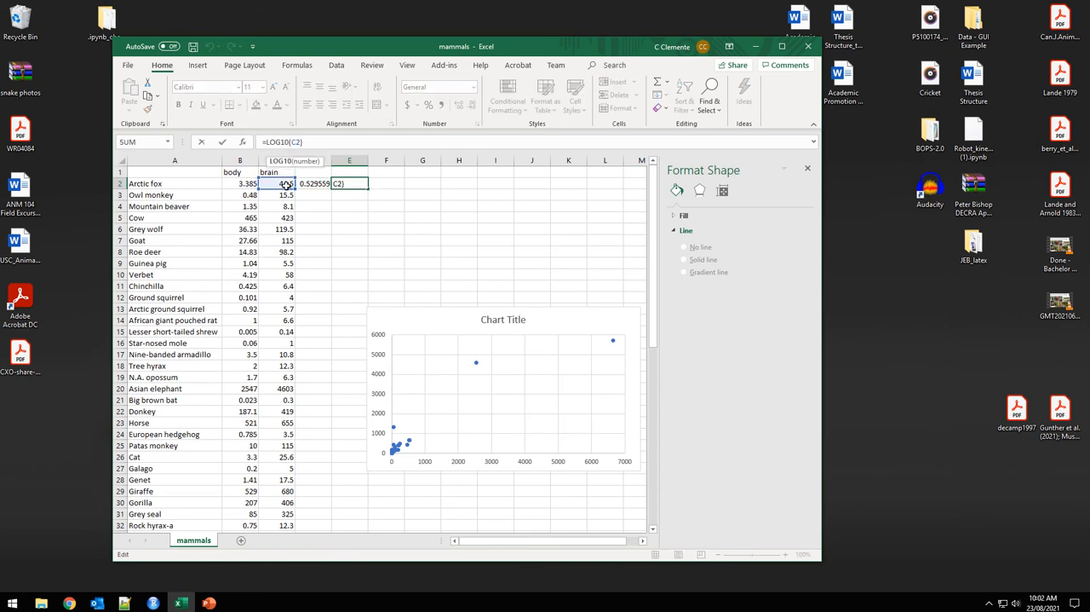
click(315, 184)
drag(316, 183, 365, 185)
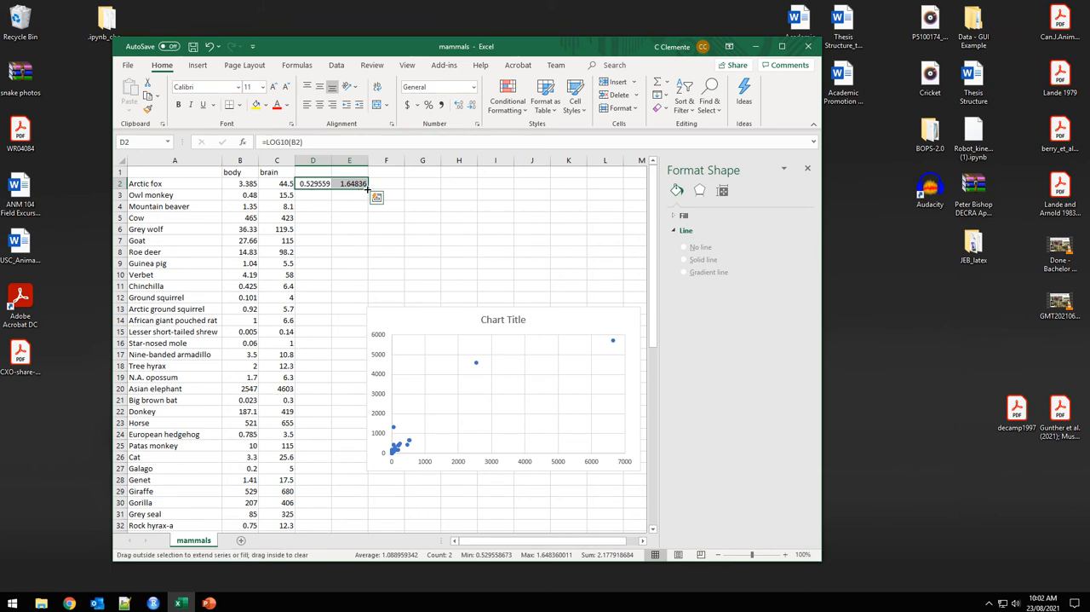
double_click(368, 189)
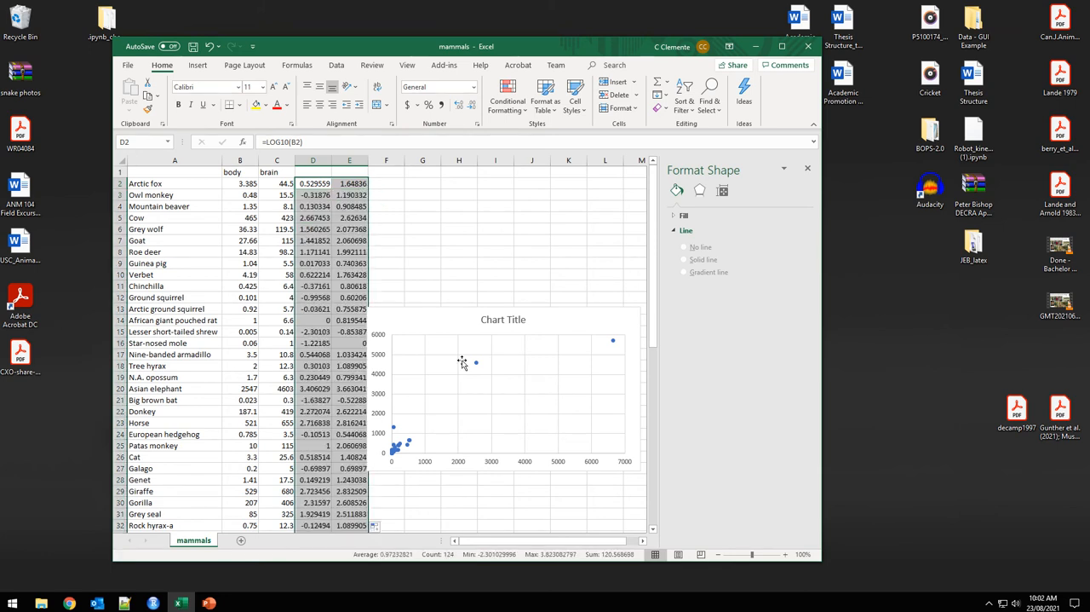
Move the chart clear of the log columns and repoint its series to D2:D63 for X and E2:E63 for Y.
drag(423, 319, 438, 290)
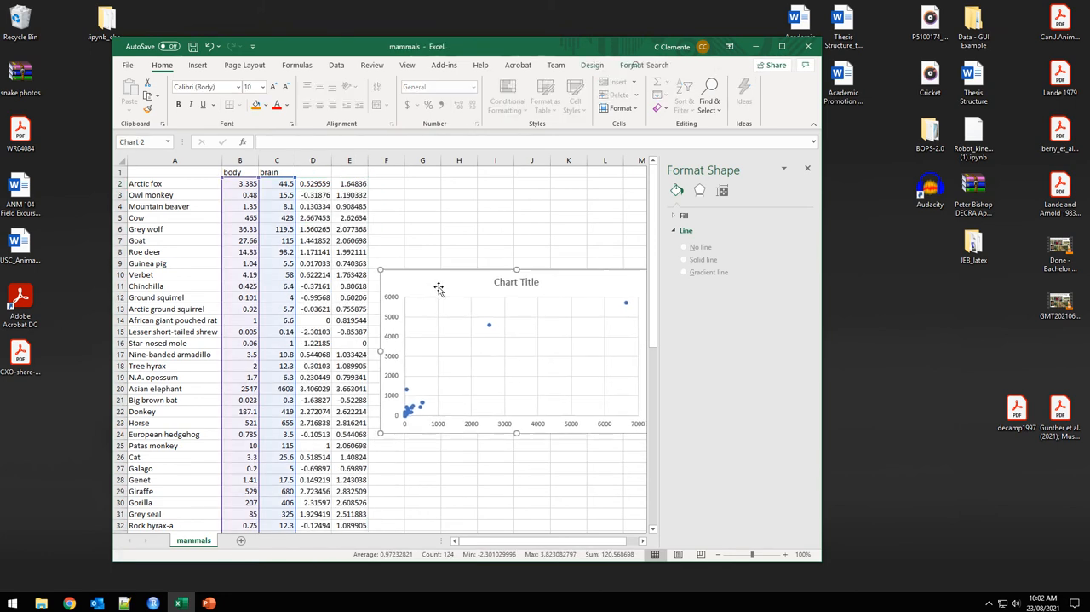
click(490, 327)
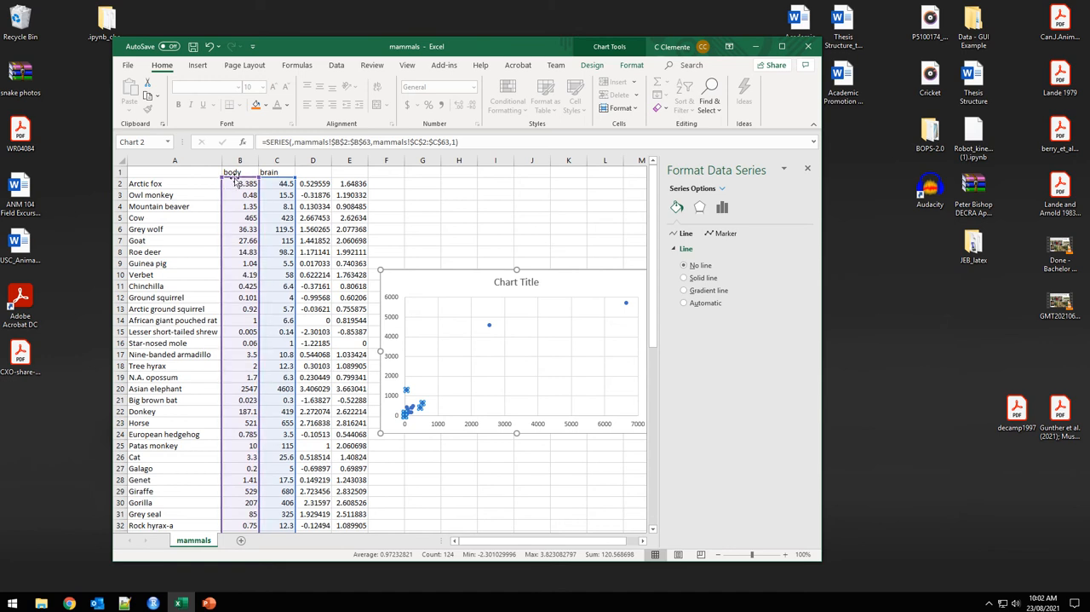
drag(222, 223, 317, 220)
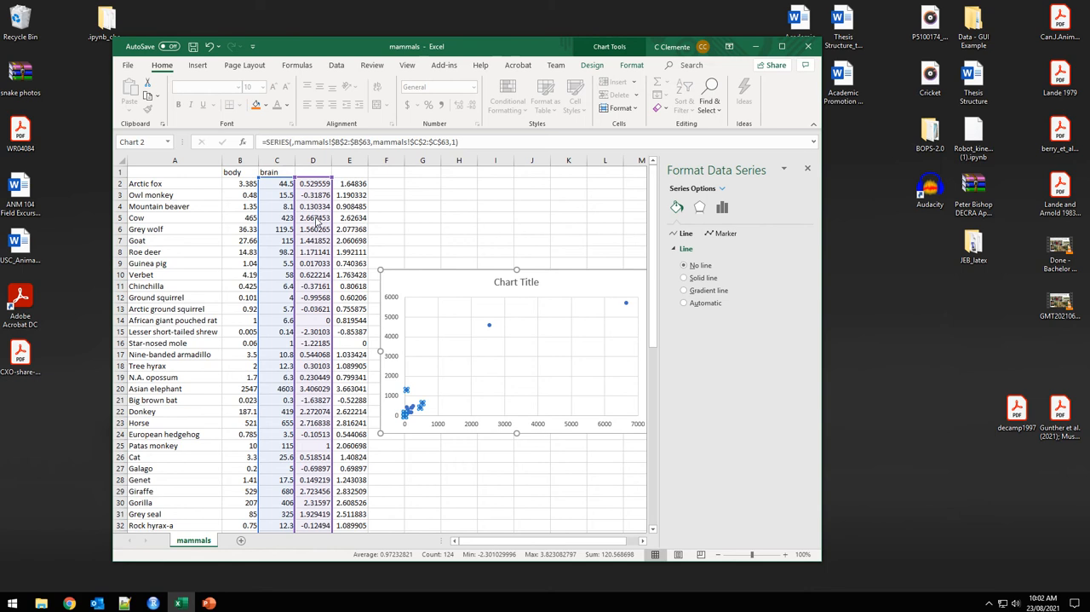
drag(257, 208, 359, 213)
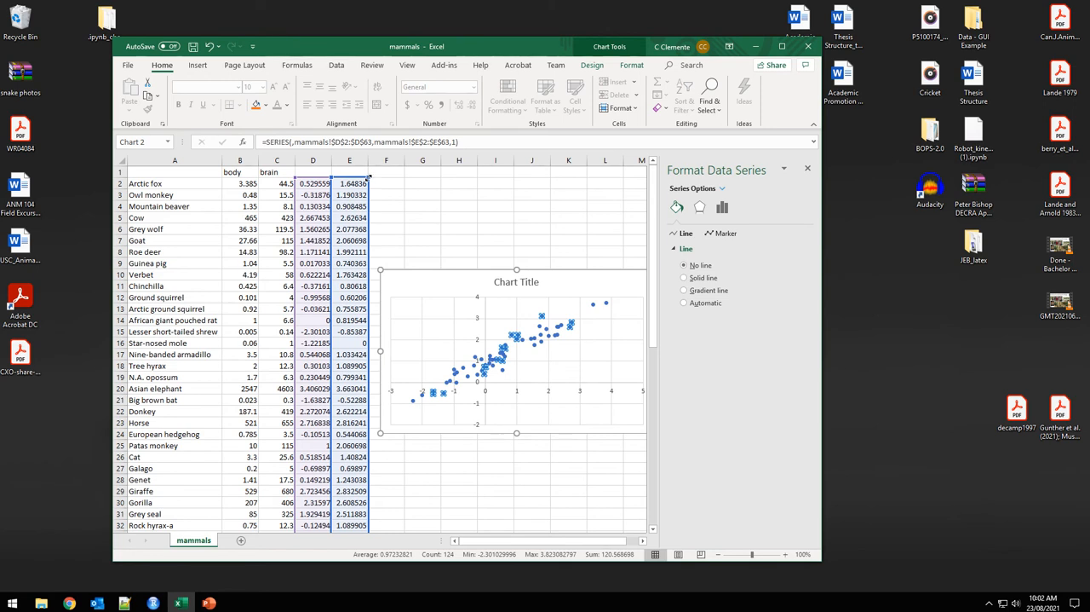
drag(368, 176, 347, 198)
mouse_move(460, 278)
mouse_down()
mouse_move(450, 227)
mouse_move(452, 280)
mouse_up()
click(453, 280)
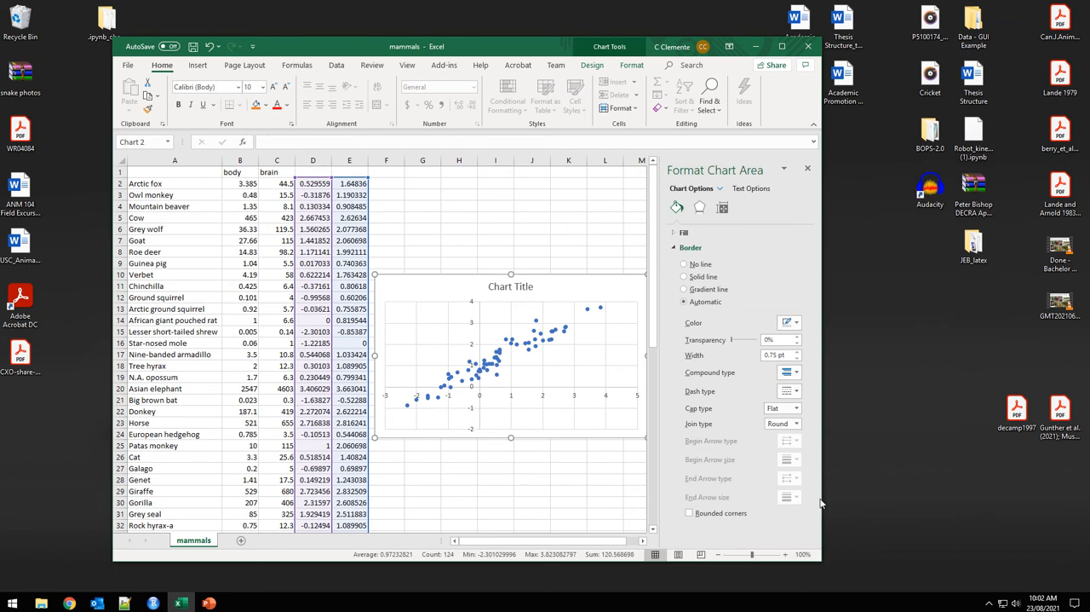
Widen the workbook window, close the chart formatting pane and shift the chart away from the data columns.
drag(821, 498, 933, 498)
click(923, 180)
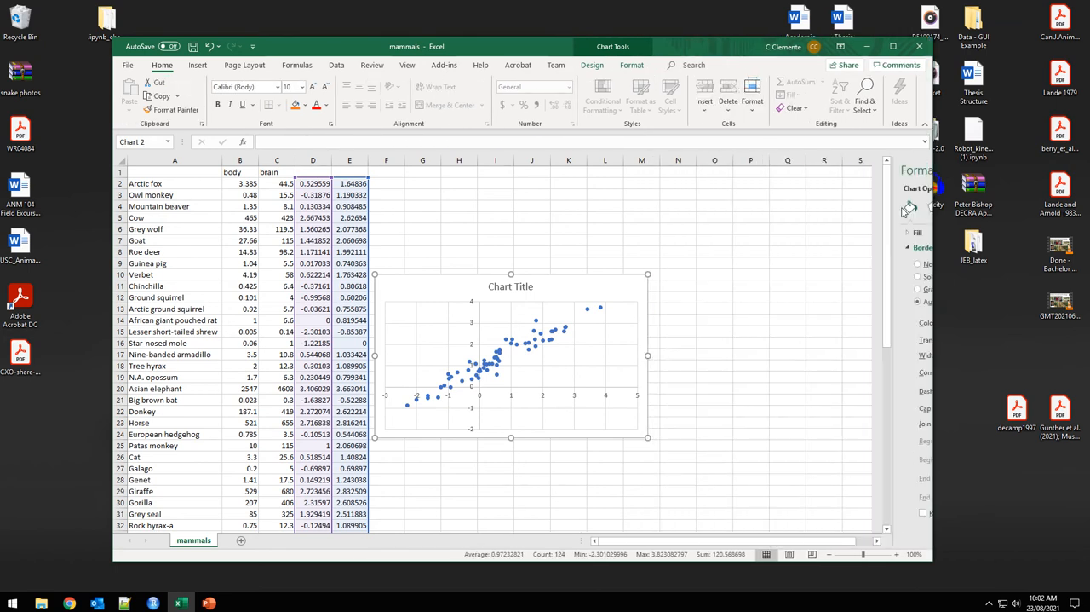
drag(471, 291, 517, 299)
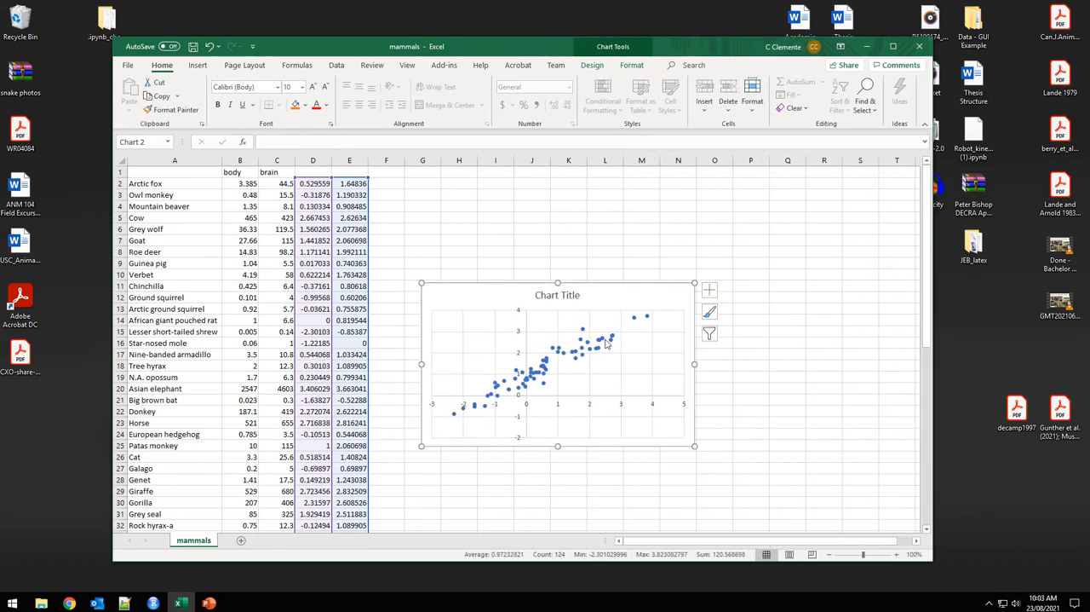
Add a linear trendline to the log data series showing its equation and R-squared value, and move the chart up slightly.
click(545, 373)
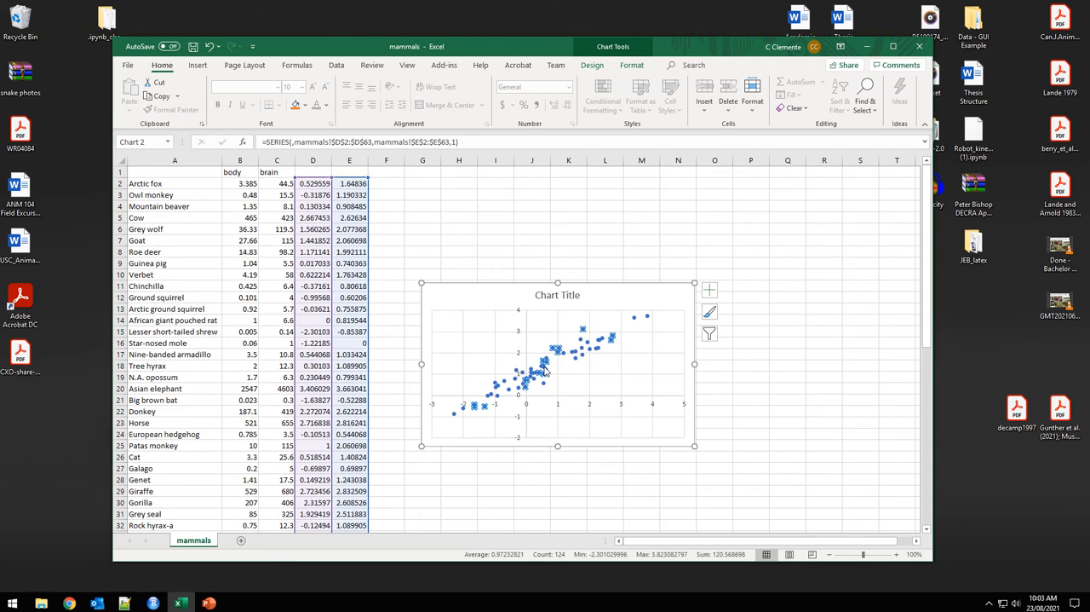
right_click(545, 372)
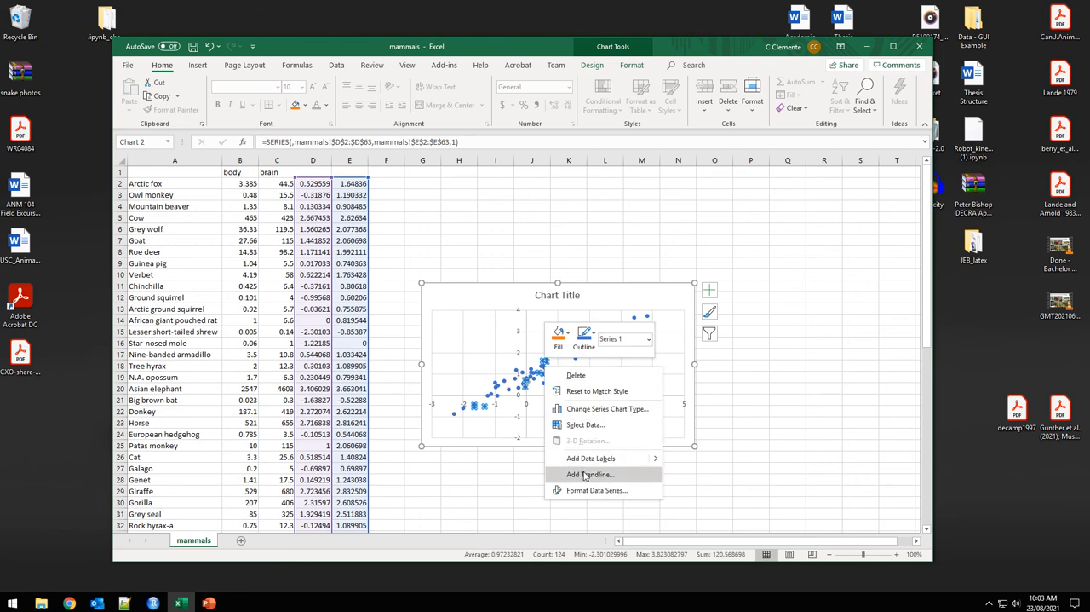
click(538, 378)
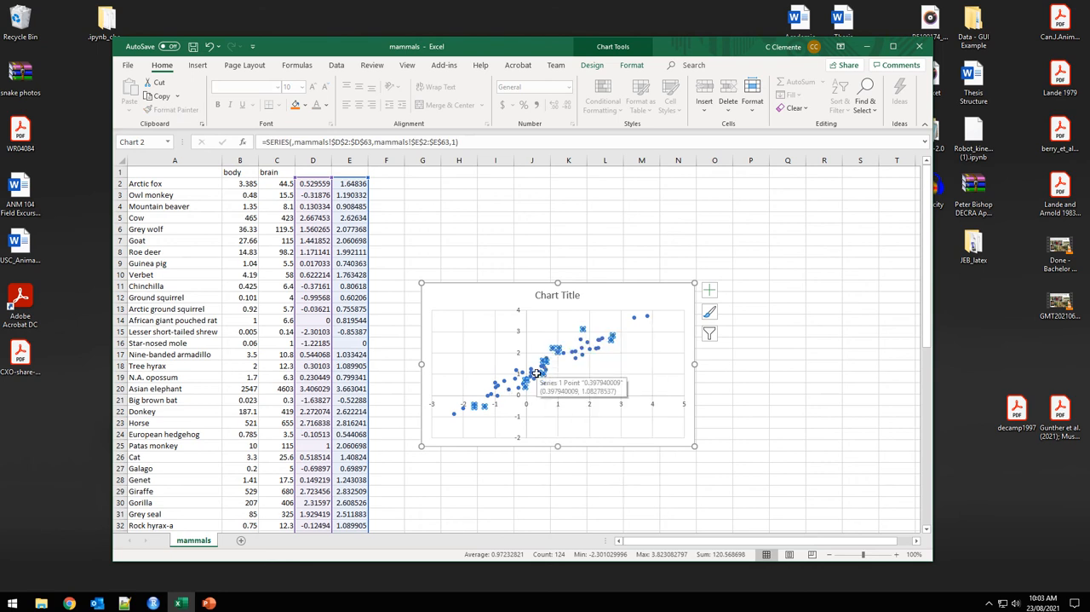
right_click(538, 378)
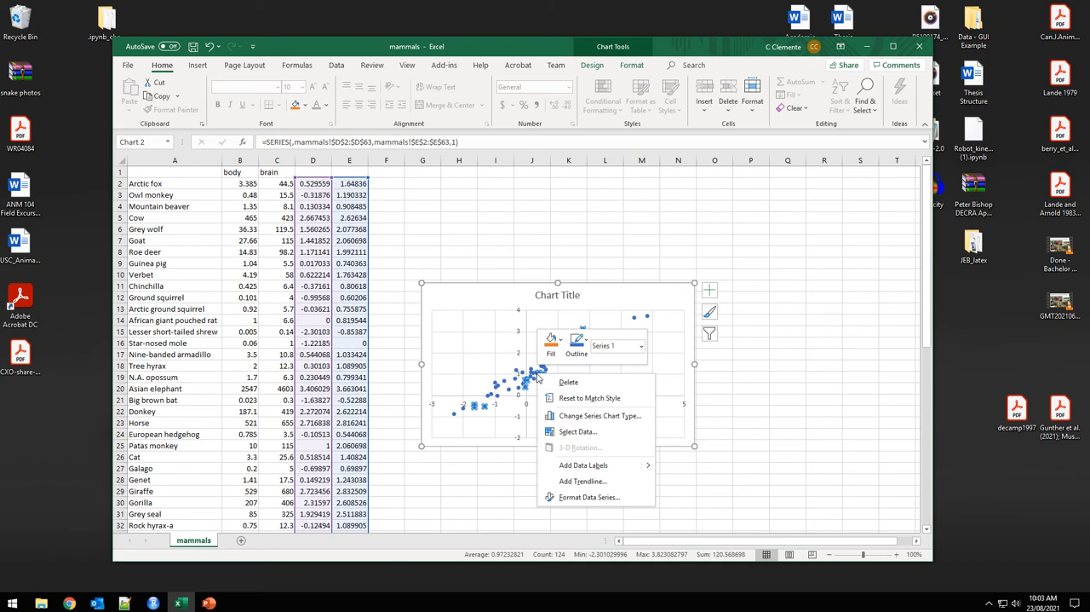
click(579, 480)
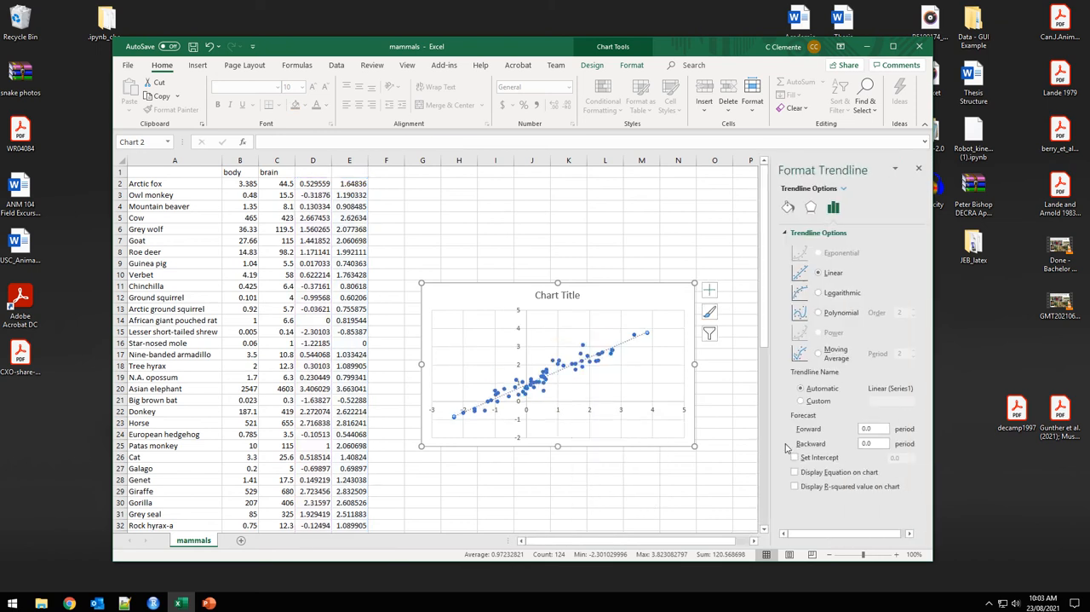
click(795, 474)
click(794, 487)
drag(628, 329, 616, 260)
Record the trendline's slope 0.7517 in H2 and its intercept 0.9271 in I2.
click(453, 181)
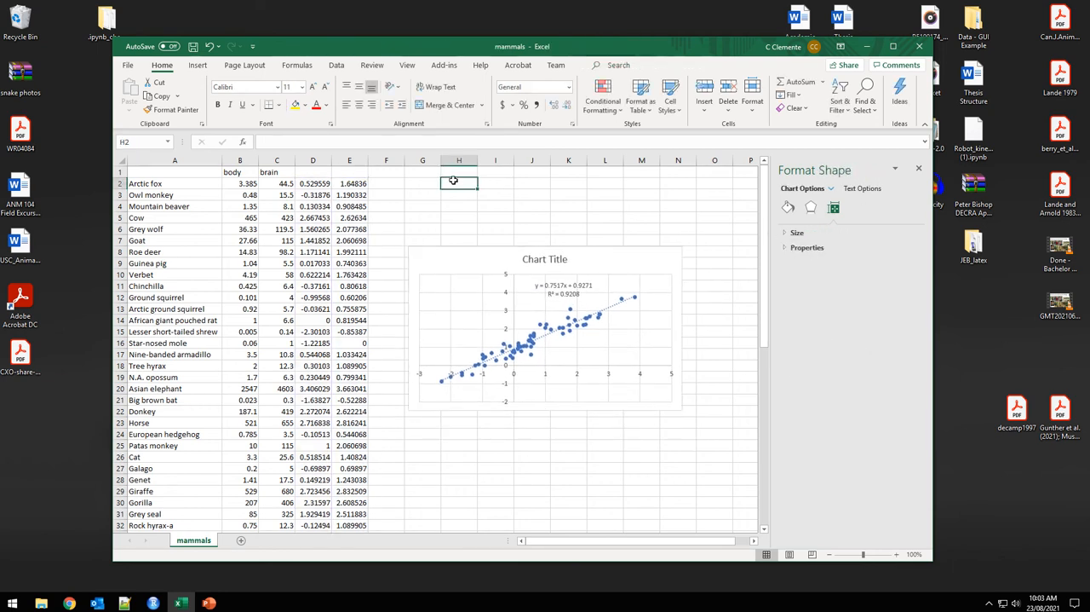
text(0.751)
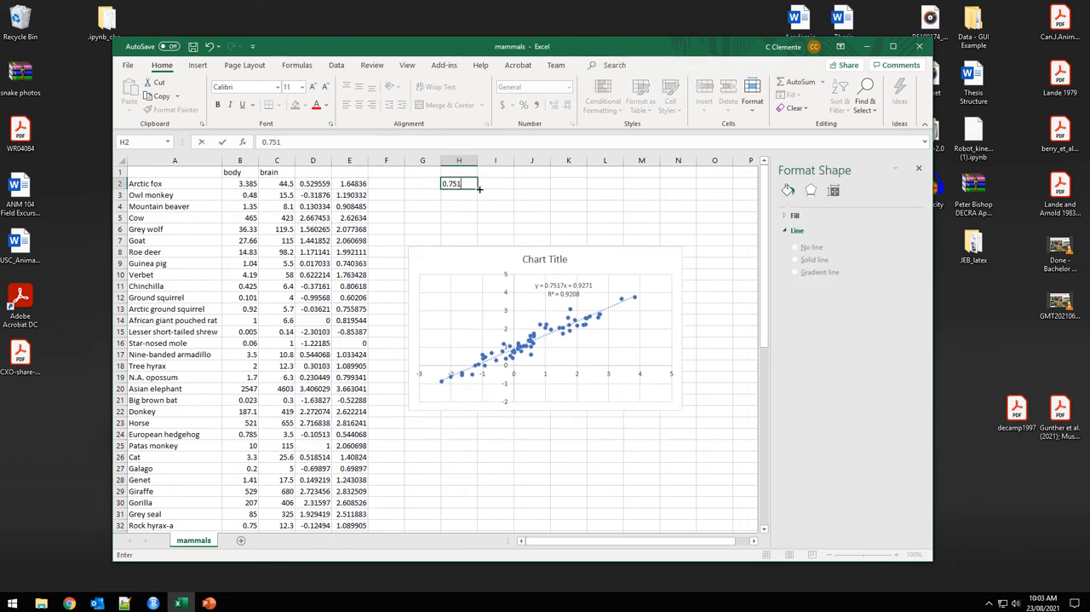
text(7)
key(Tab)
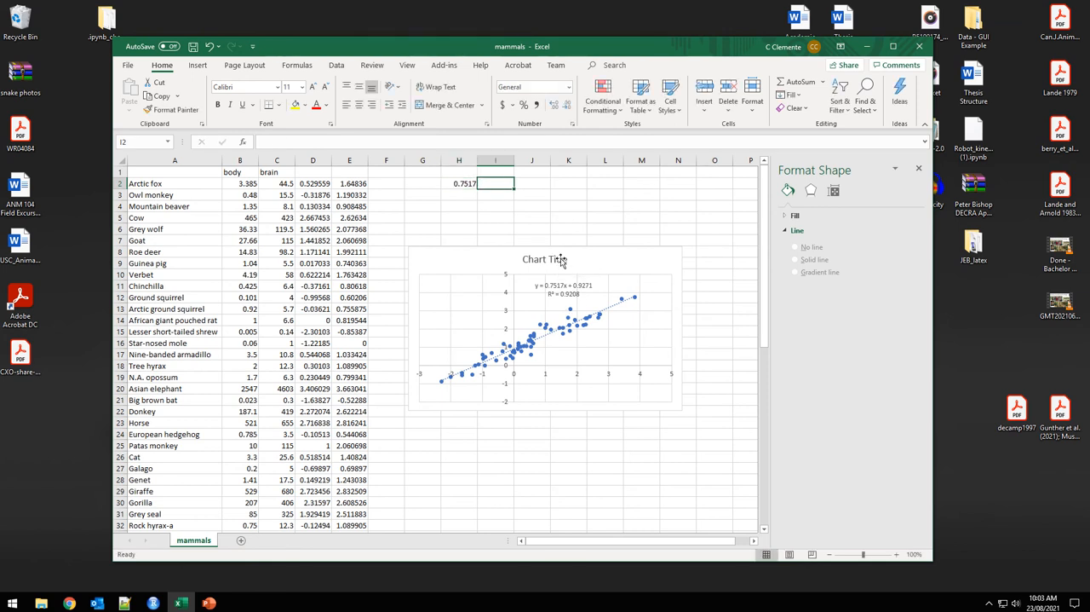
text(0.9271)
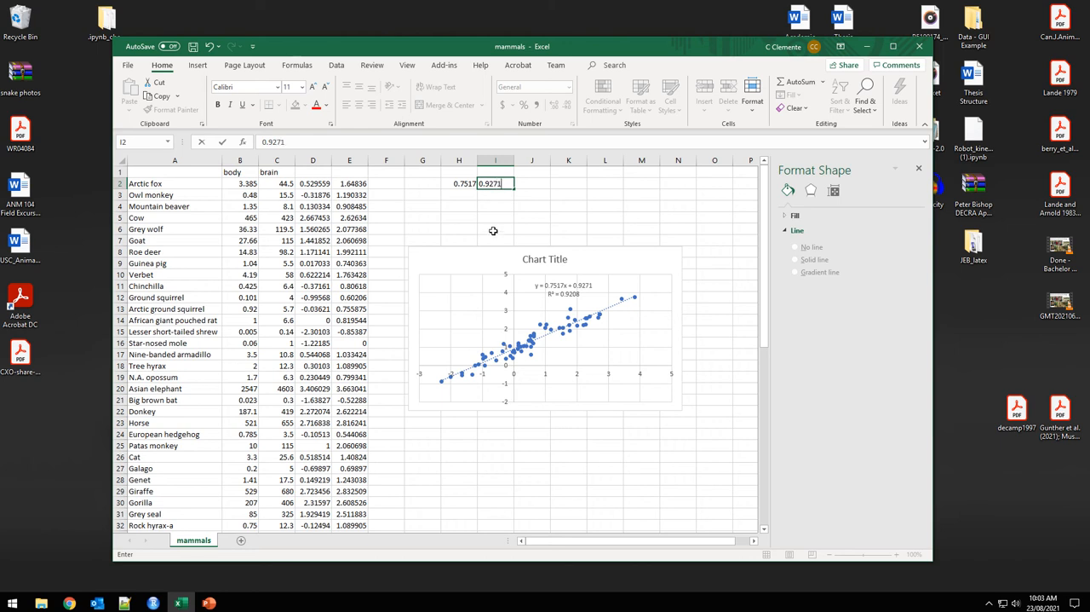
key(Return)
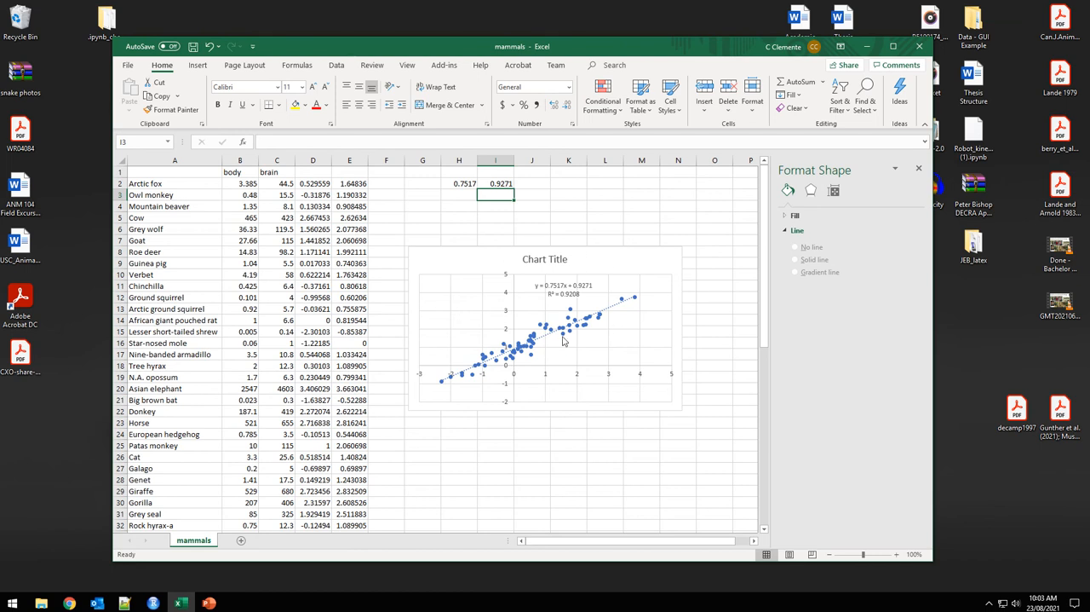
click(456, 193)
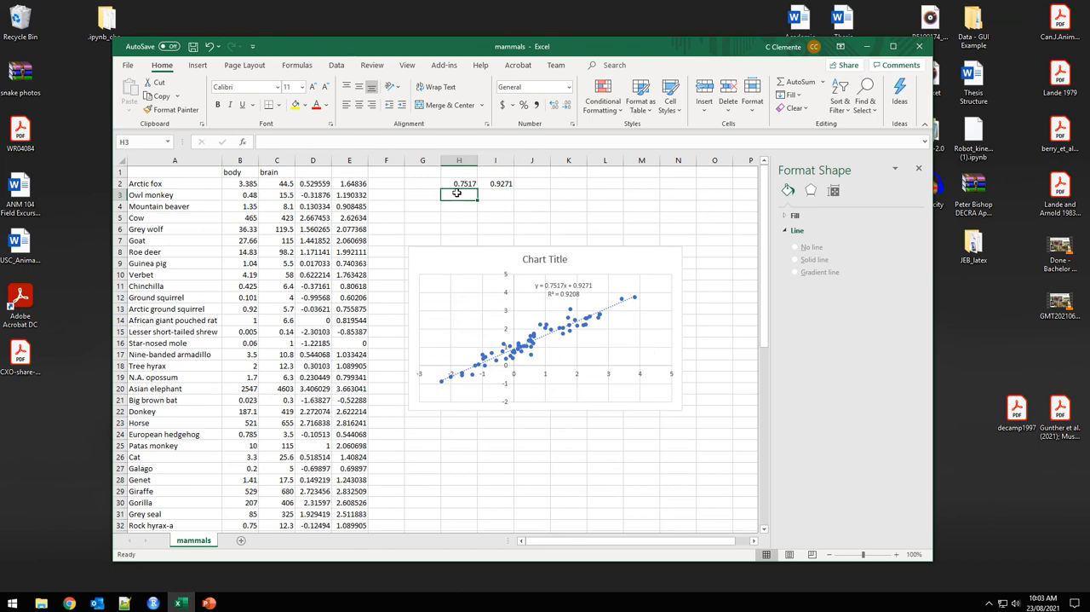
click(492, 195)
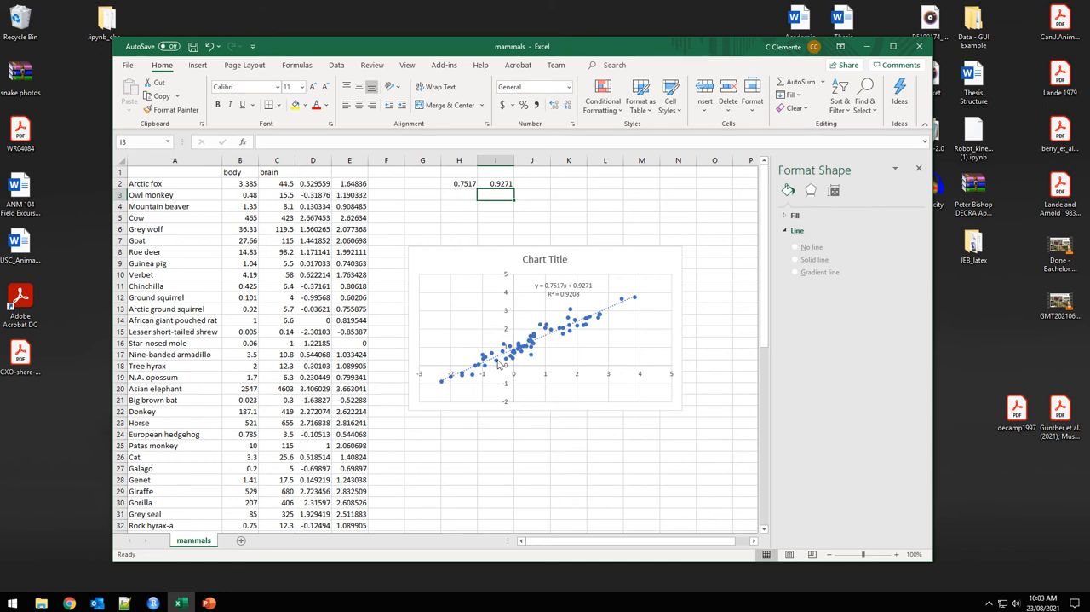
Enter the header "unknown" in K1 and the value 100 in K2.
click(574, 182)
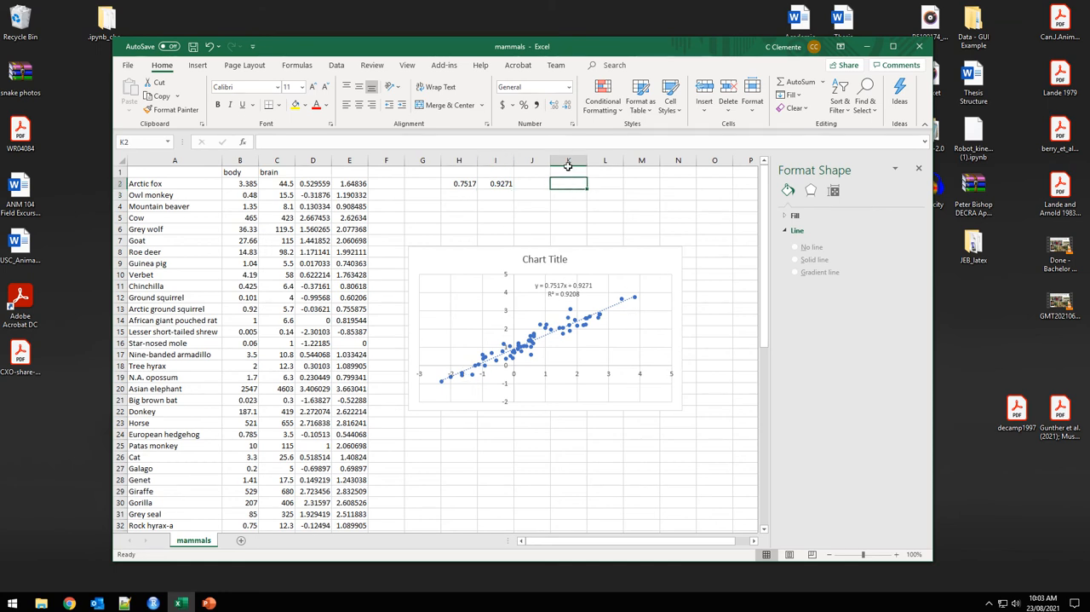
click(568, 173)
text(unknown)
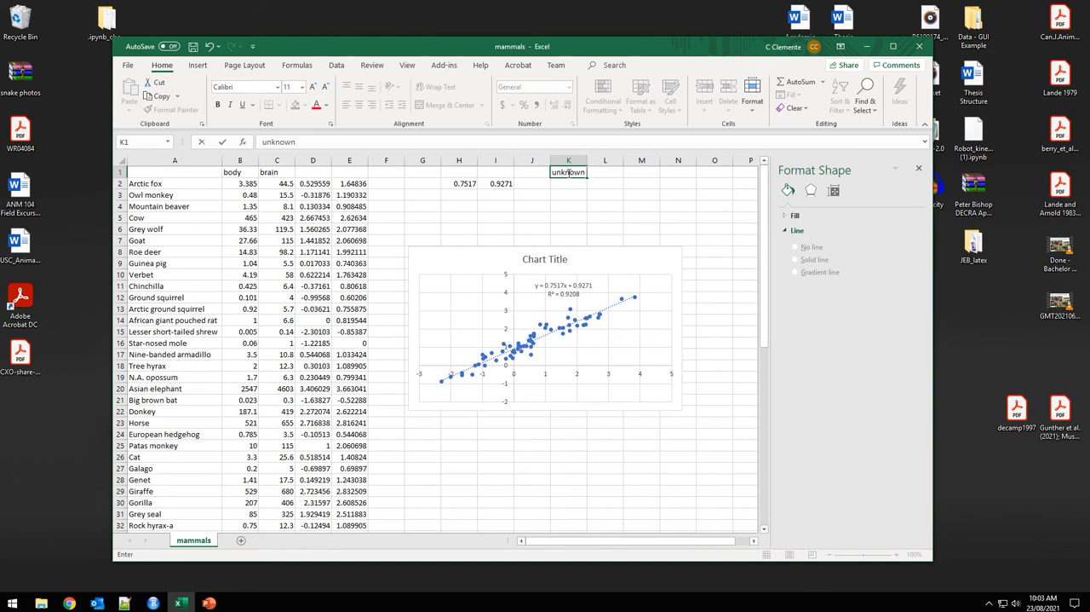
key(Return)
text(100)
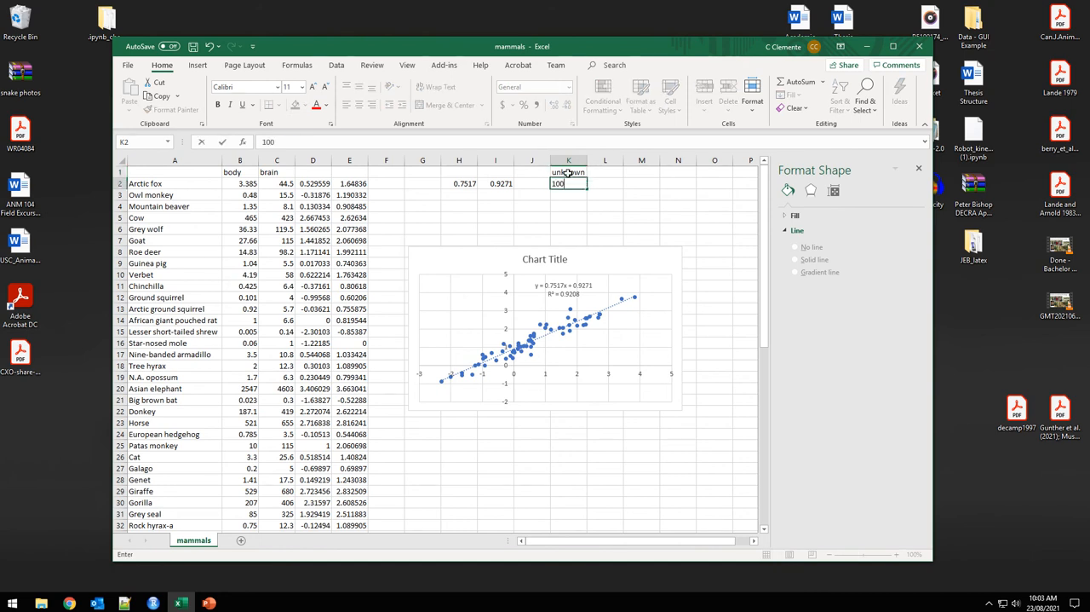
Extend the K1 header to read "unknown kg" and widen column K to fit it.
click(568, 173)
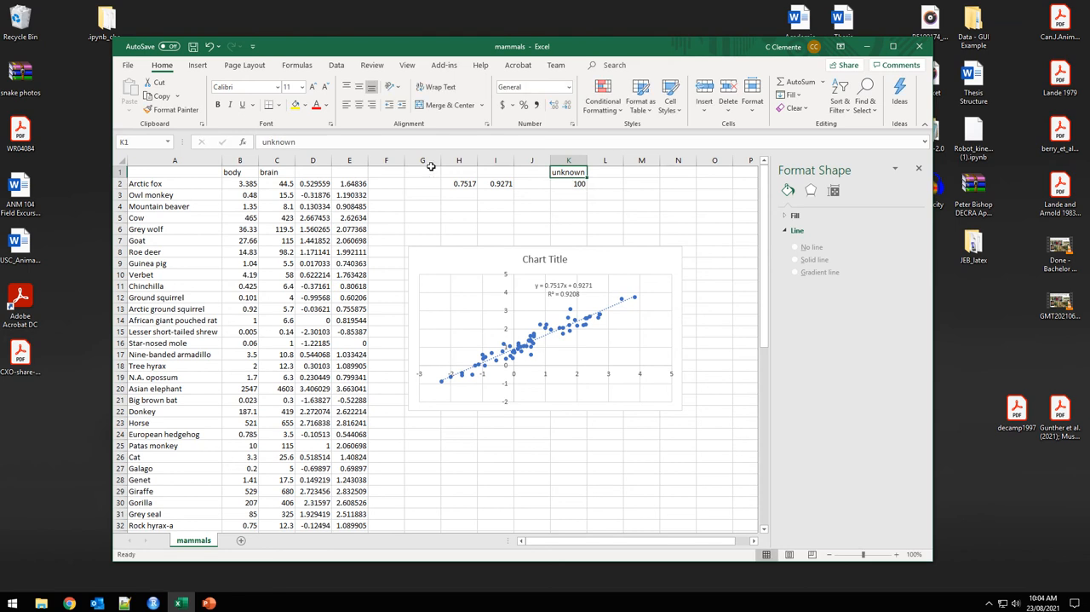
click(370, 149)
text(kg)
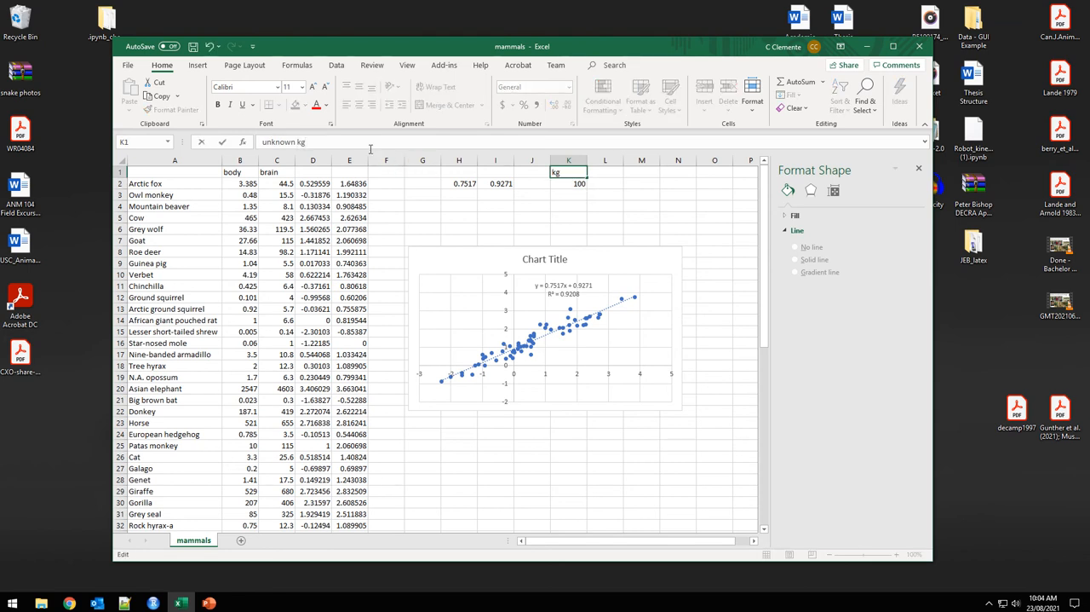
key(Return)
drag(588, 159, 595, 180)
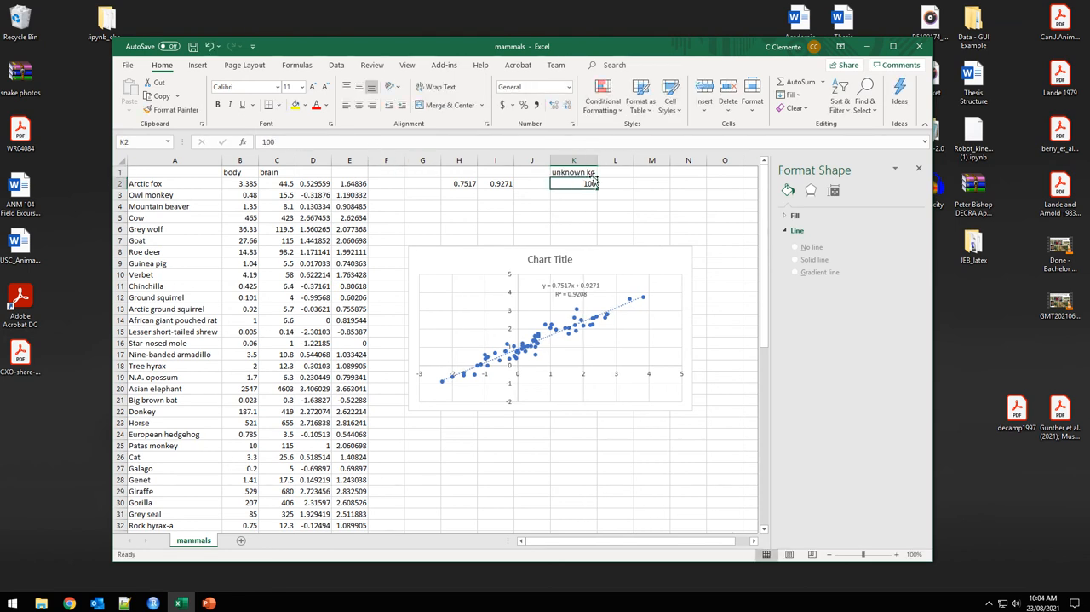
Compute the base-10 logarithm of the unknown mass in L2 with =LOG10(K2).
click(631, 182)
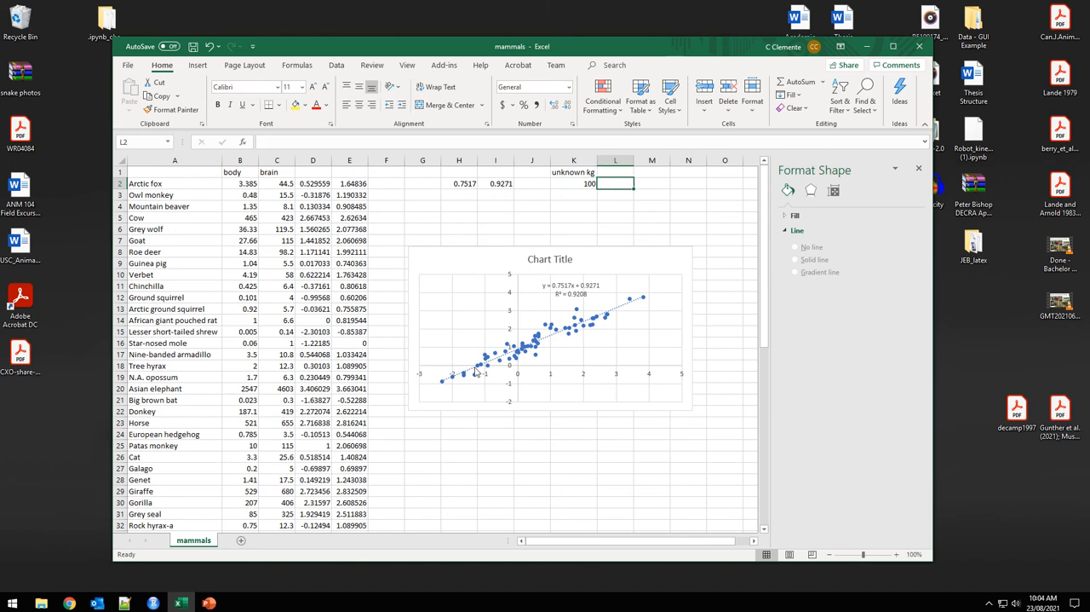
text(=)
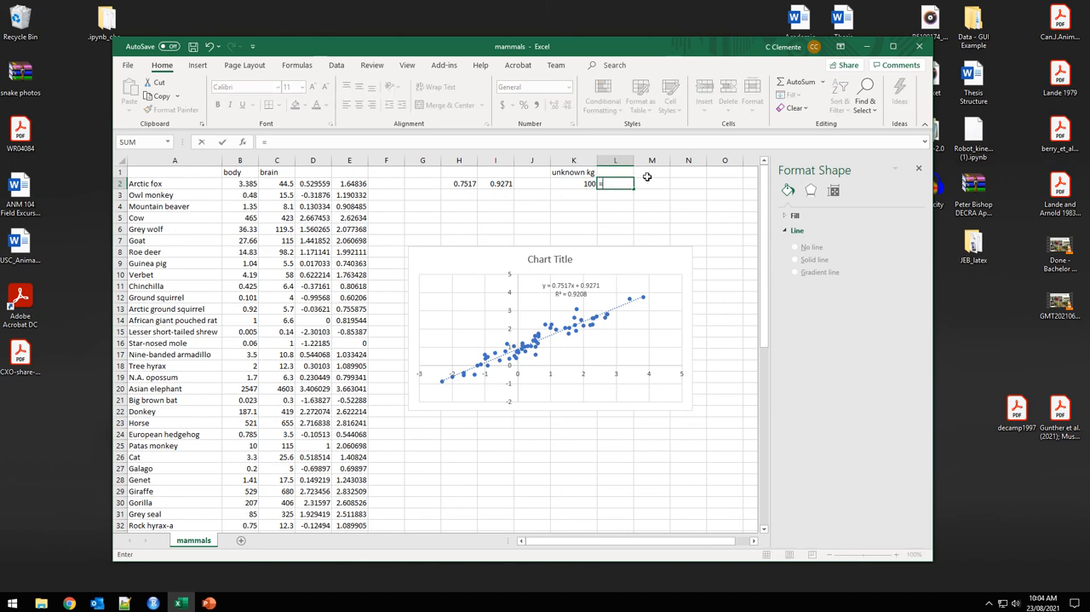
text(log10()
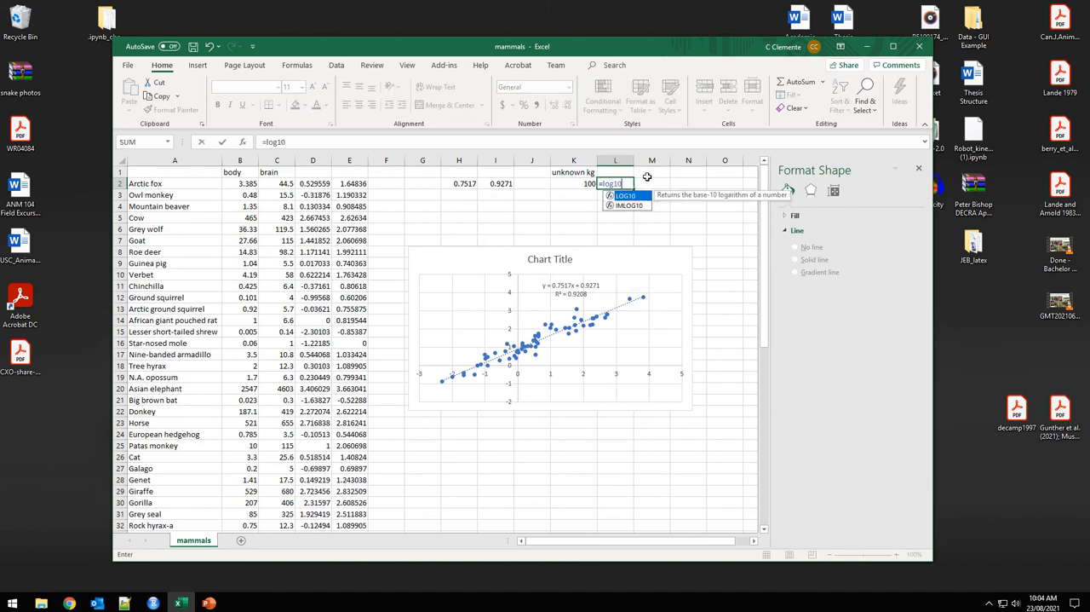
click(581, 184)
key(Return)
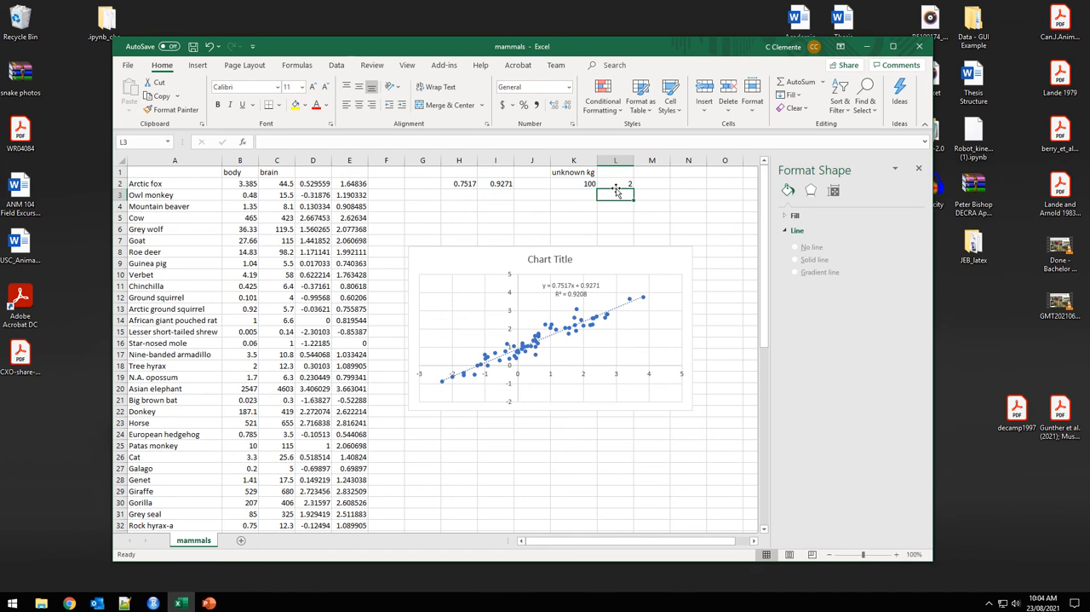
click(618, 180)
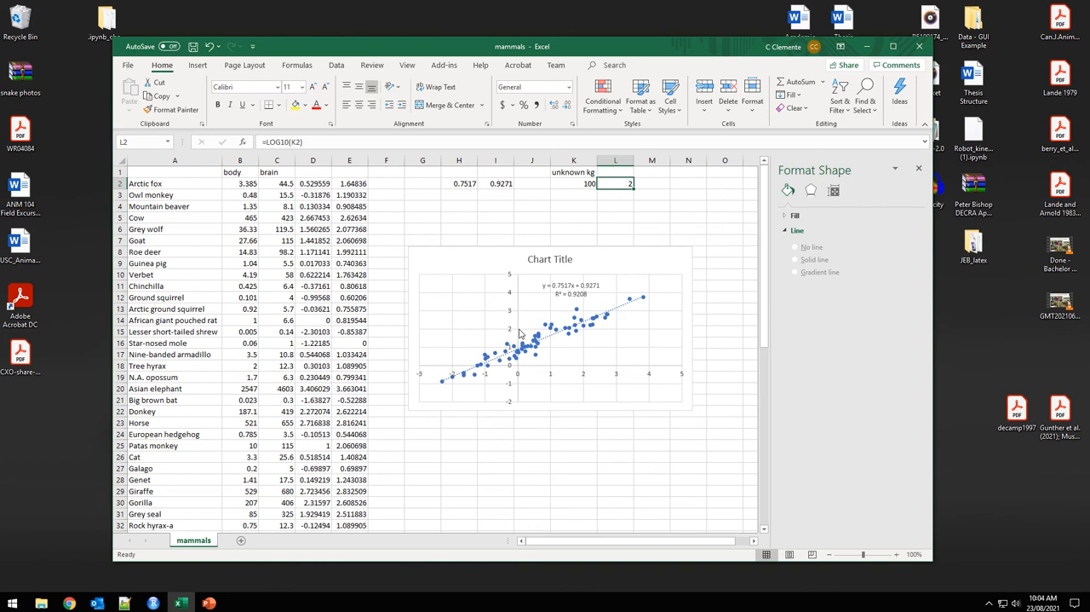
Calculate the predicted log brain size in L3 from the recorded slope and intercept with =H2*L2+I2.
click(624, 196)
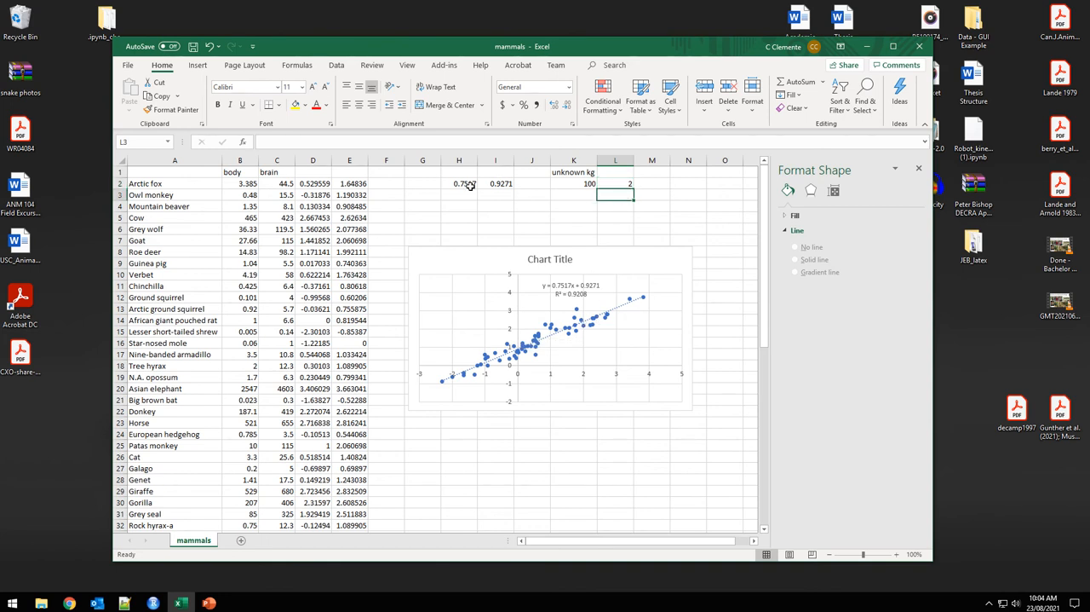
text(=)
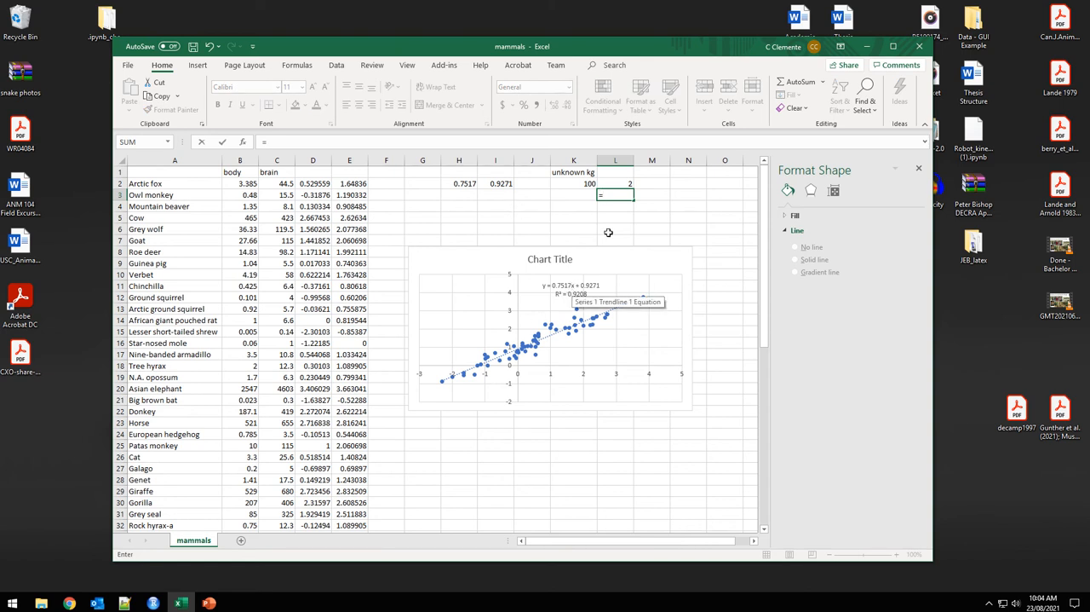
click(461, 184)
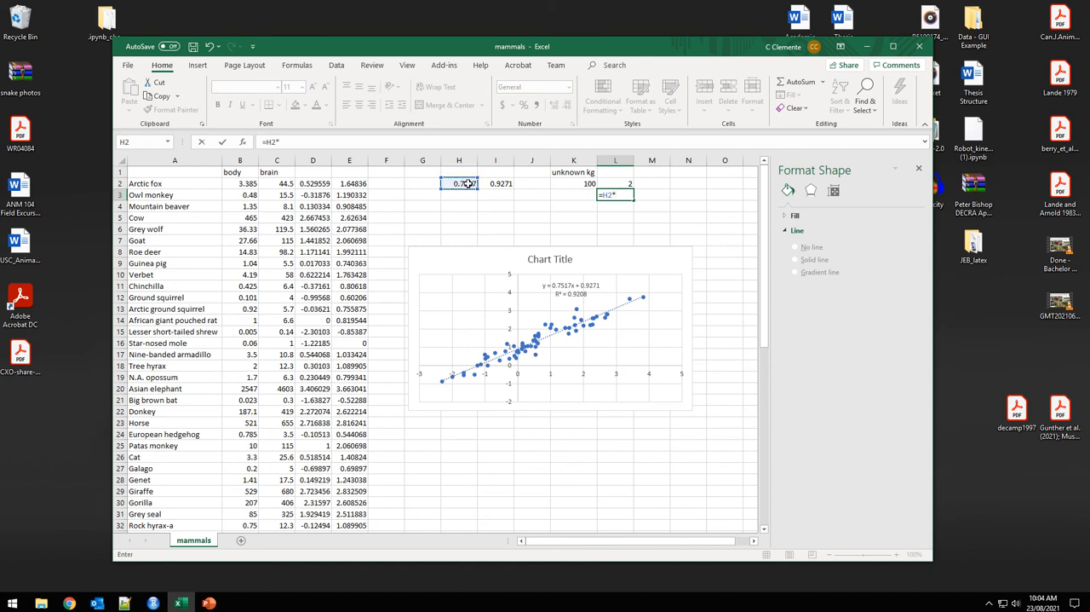
text(*)
click(619, 183)
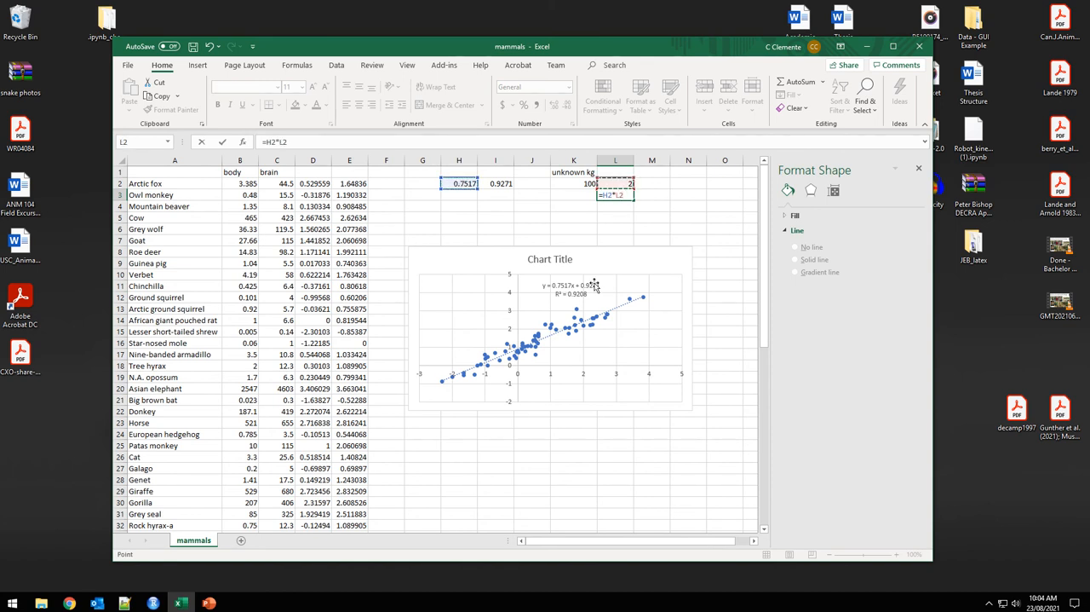
text(+)
click(494, 184)
key(Return)
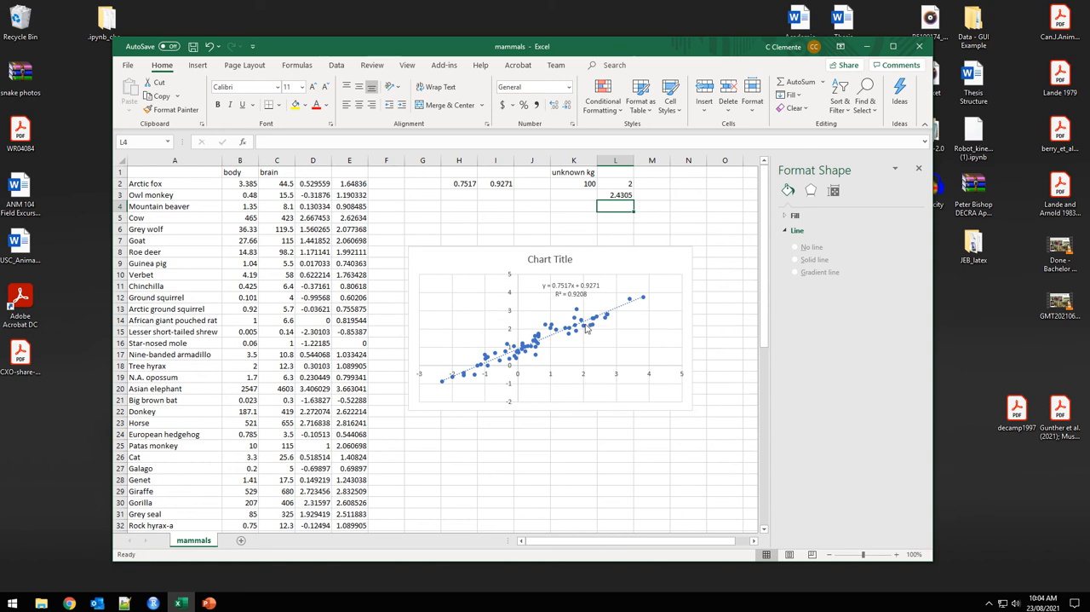
Back-transform the predicted log brain size in K3 with =10^L3 and compare it with the brain data column.
click(580, 197)
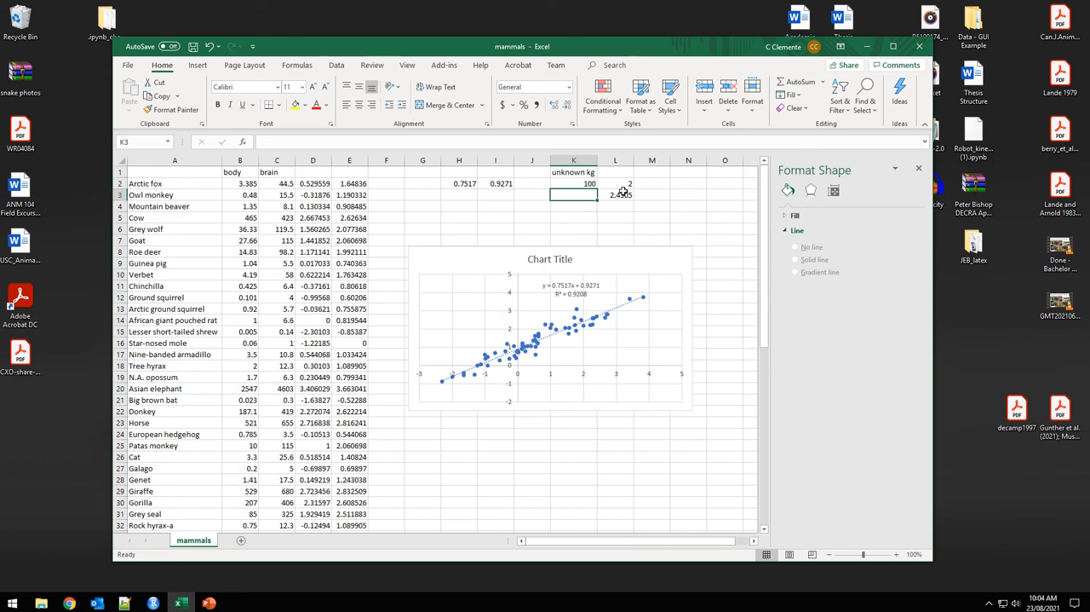
text(=10)
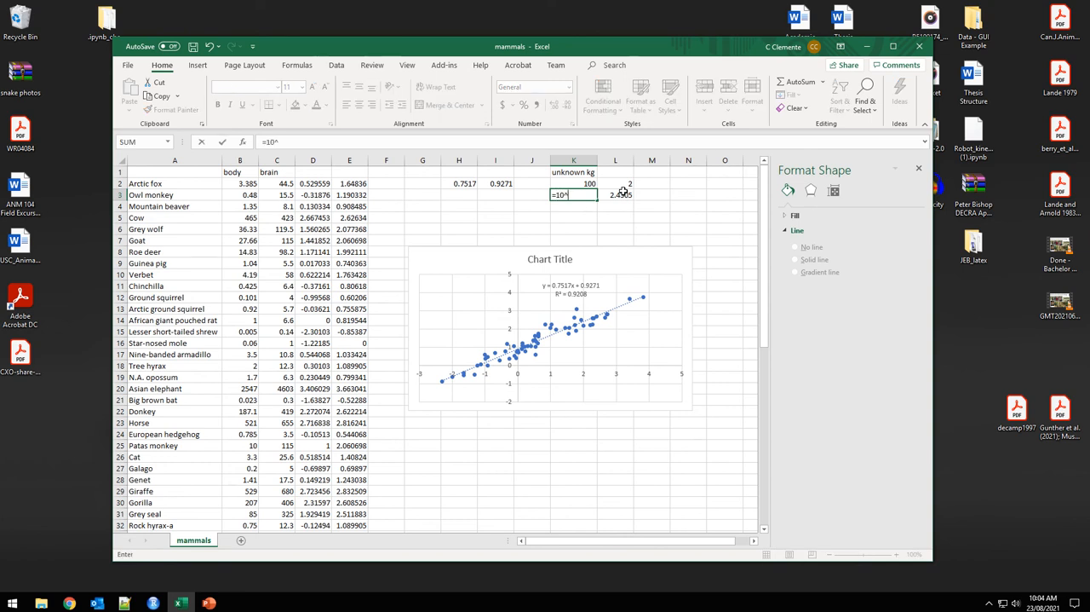
text(^)
click(621, 194)
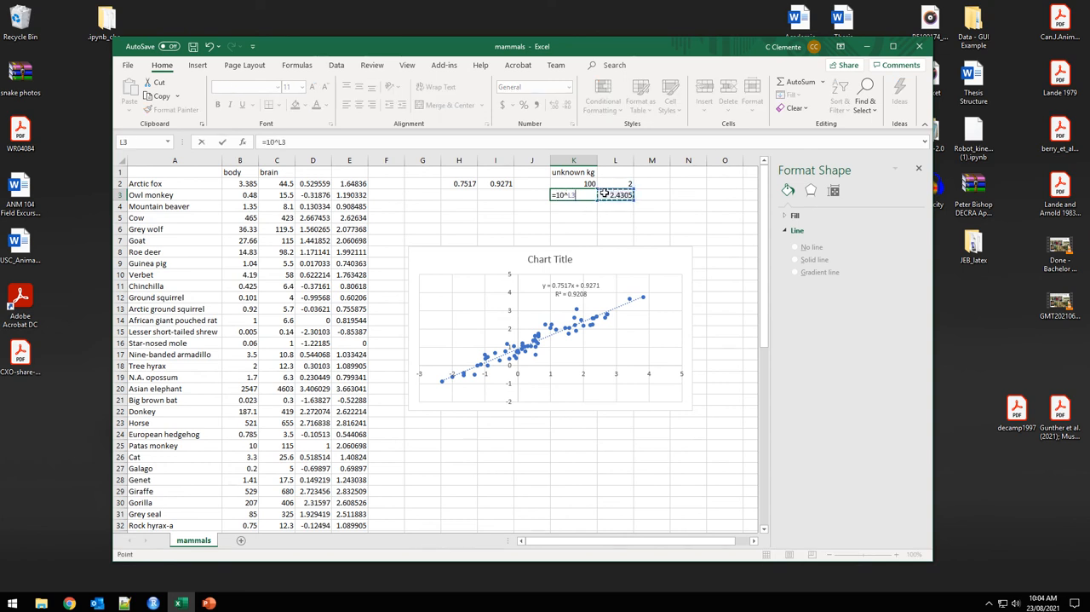
key(Return)
click(577, 195)
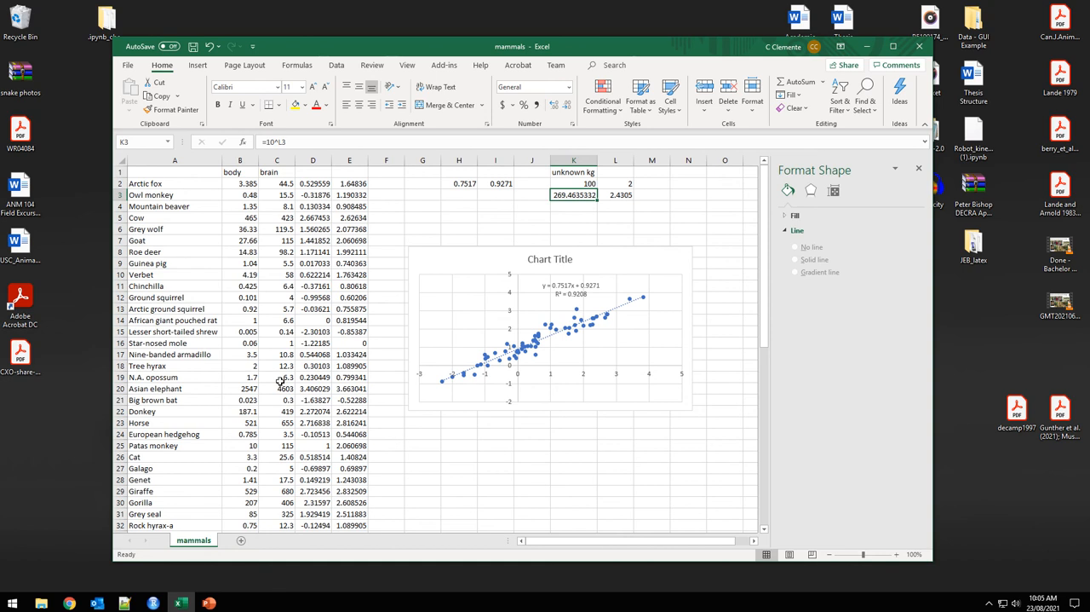
scroll(281, 381, down, 7)
scroll(281, 381, up, 7)
click(436, 223)
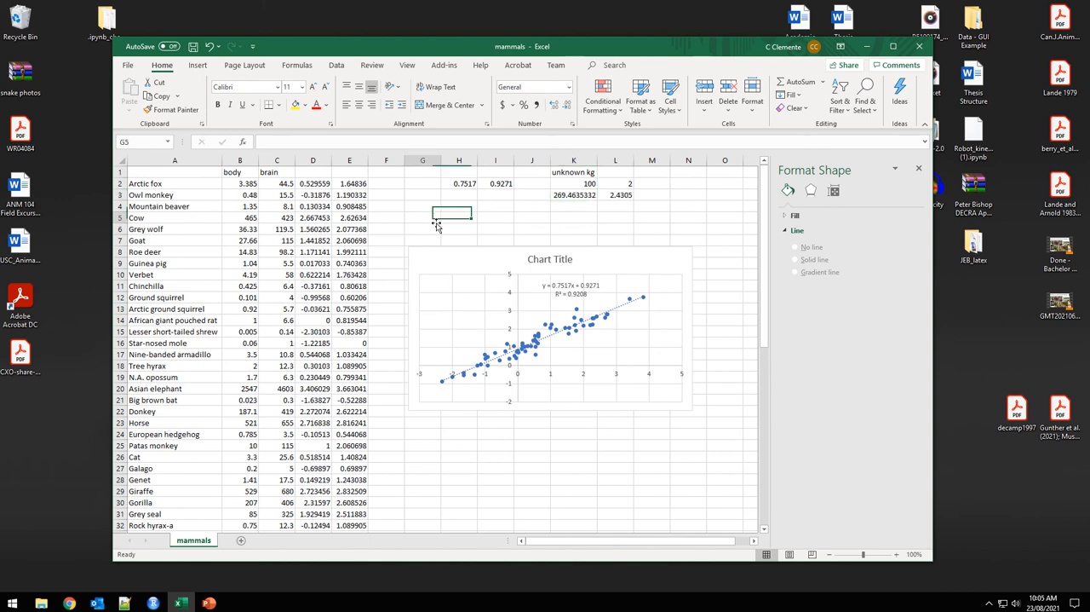
Switch to RStudio and run the data('mammals') line of the Predicting_estimates_from_mass.R script.
click(152, 603)
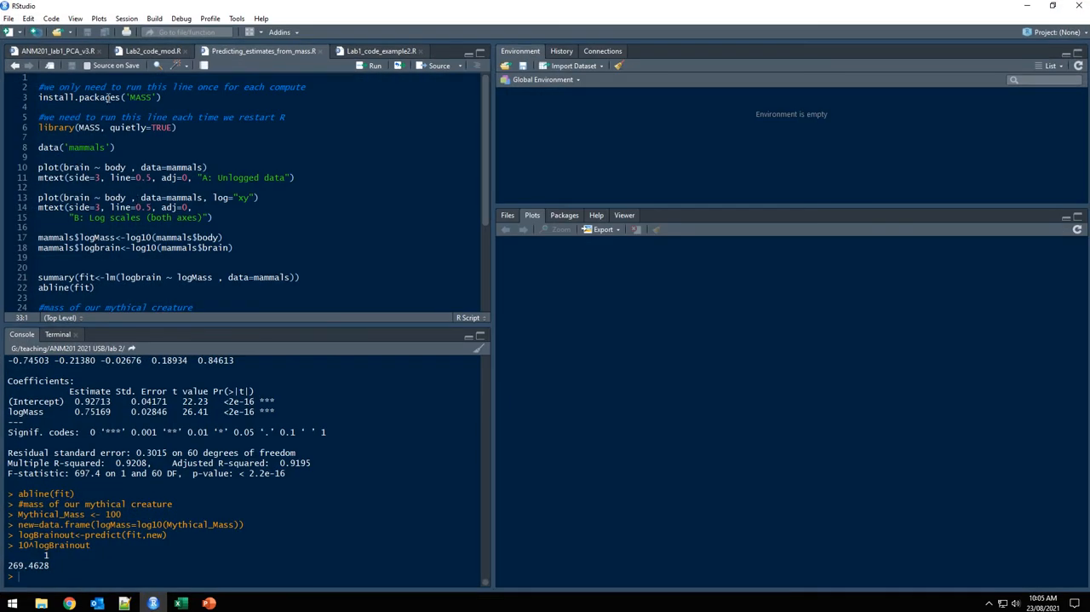
click(108, 97)
click(38, 97)
click(130, 146)
key(ctrl+Return)
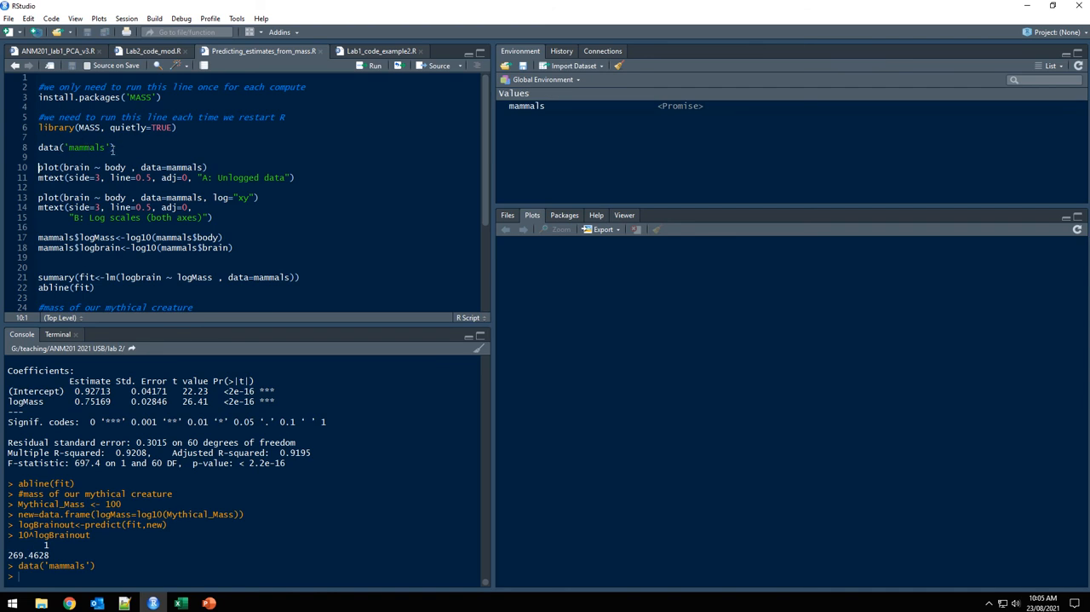
Add the line dat<-read.csv('youdata.csv') below data('mammals') in the script.
click(133, 148)
key(Return)
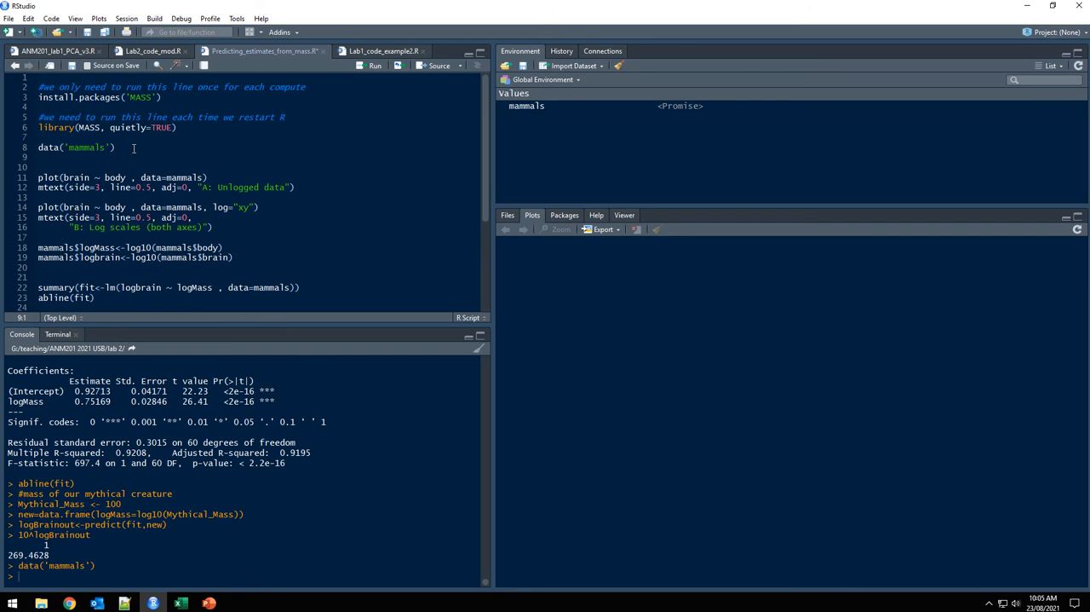
text(read.csv)
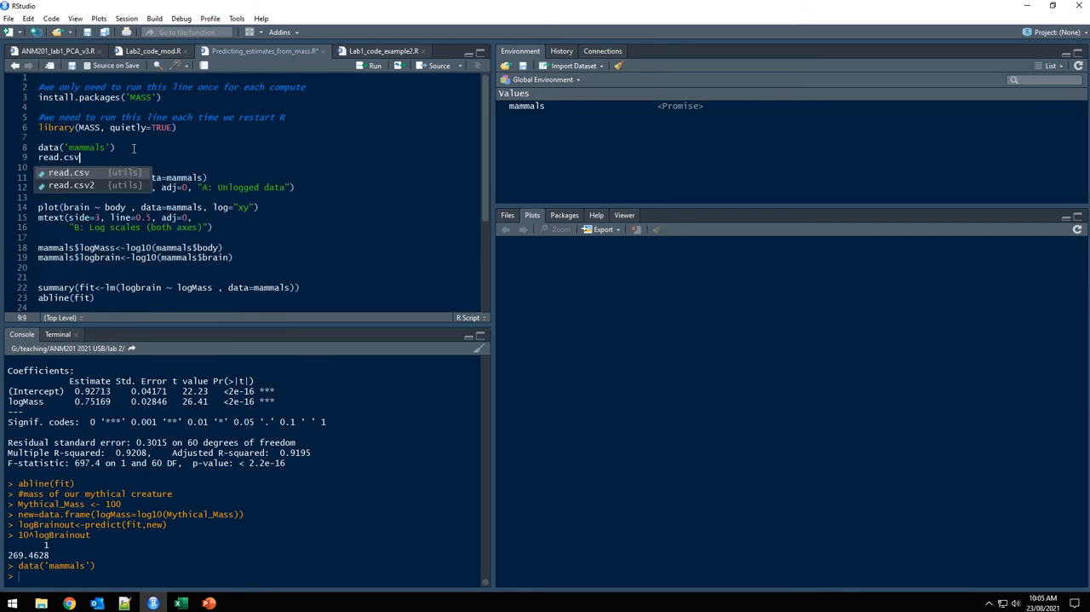
click(37, 157)
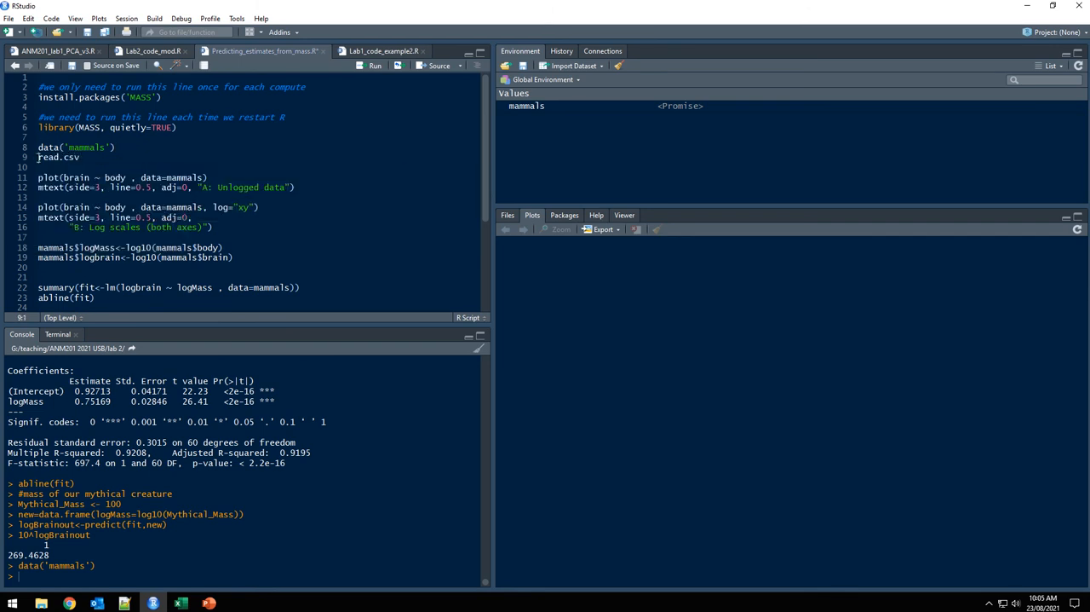
text(dat<-)
click(129, 156)
text(("youdata.csv)
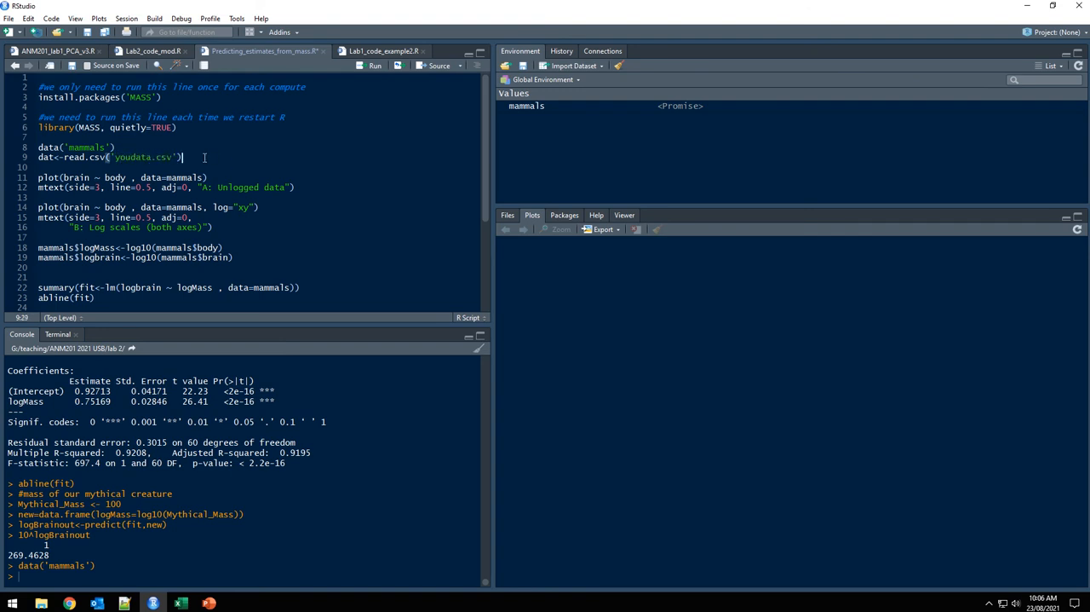
Delete the read.csv line from the script together with its leftover blank line.
drag(183, 158, 34, 162)
key(BackSpace)
key(Delete)
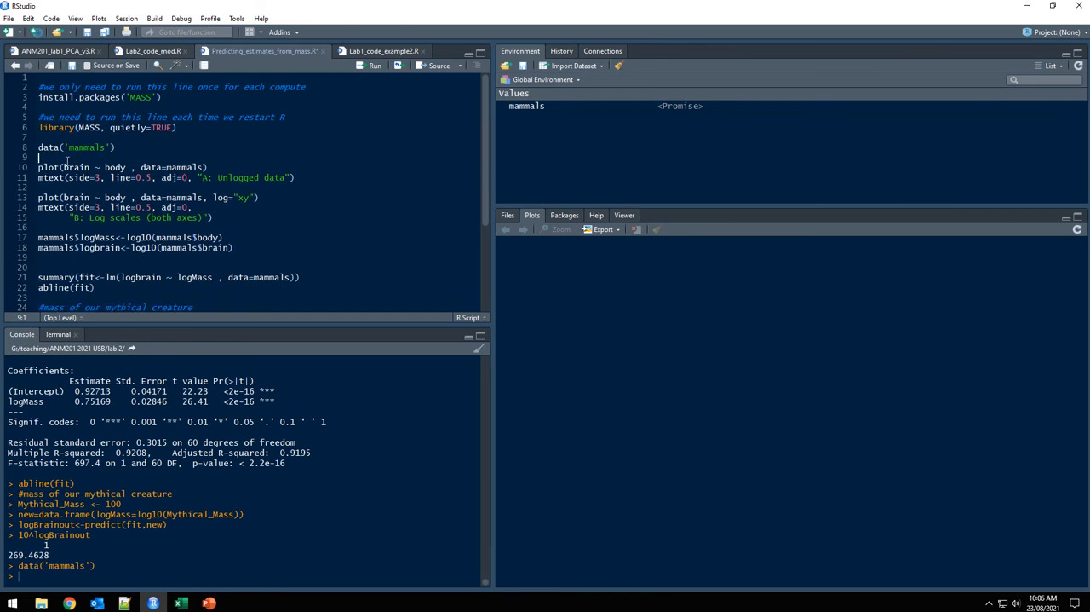
Plot brain against body from the mammals data and title it "A: Unlogged data" by running lines 10 and 11.
click(145, 167)
key(End)
key(ctrl+Return)
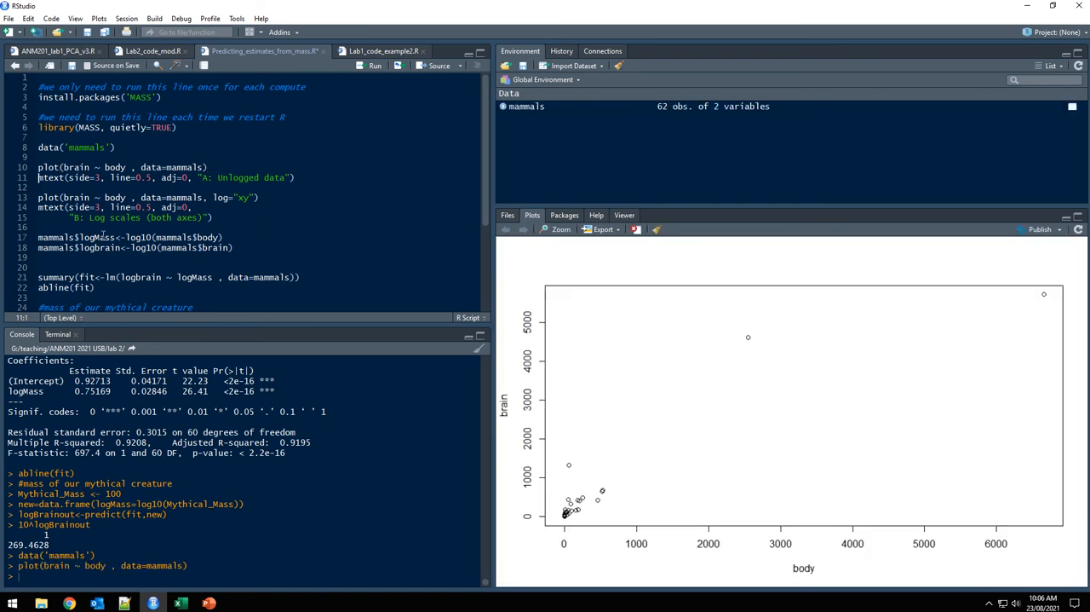
key(ctrl+Return)
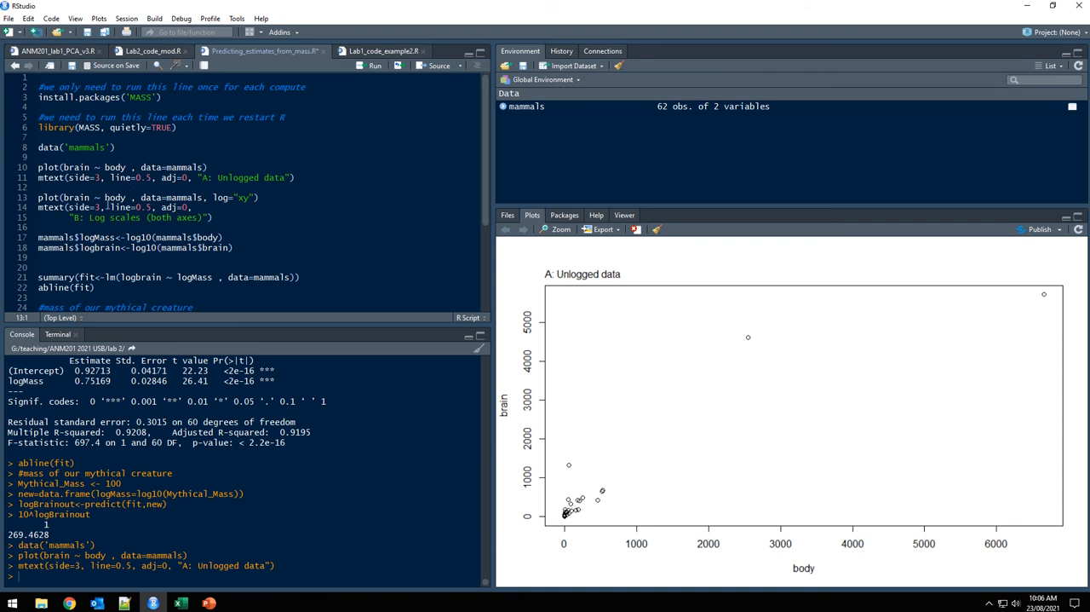
Run the log="xy" plot of brain against body and its mtext title "B: Log scales (both axes)".
key(ctrl+Return)
drag(214, 197, 258, 197)
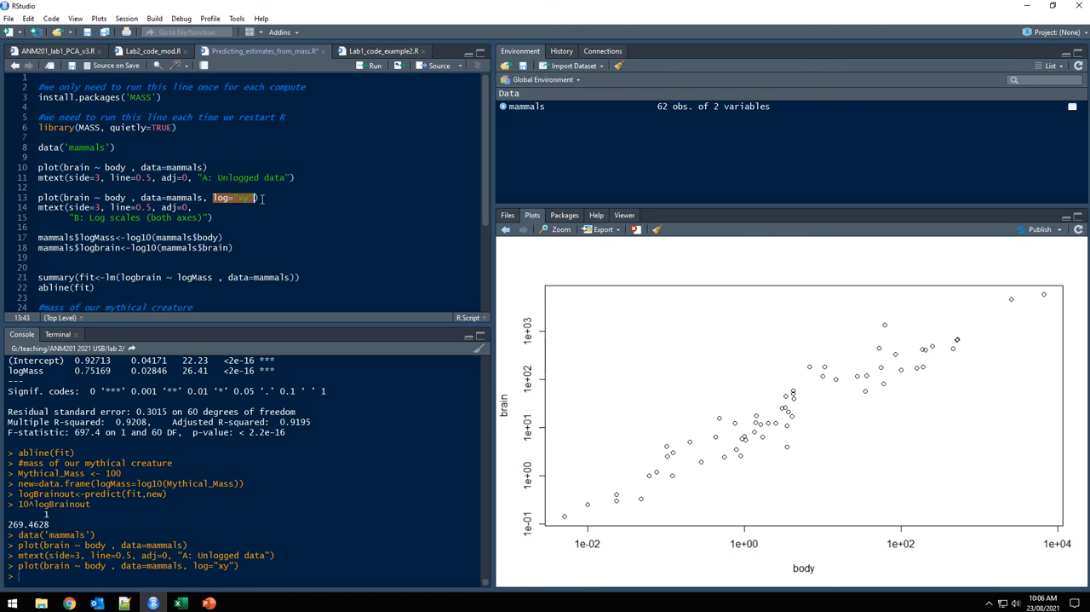
click(176, 207)
key(ctrl+Return)
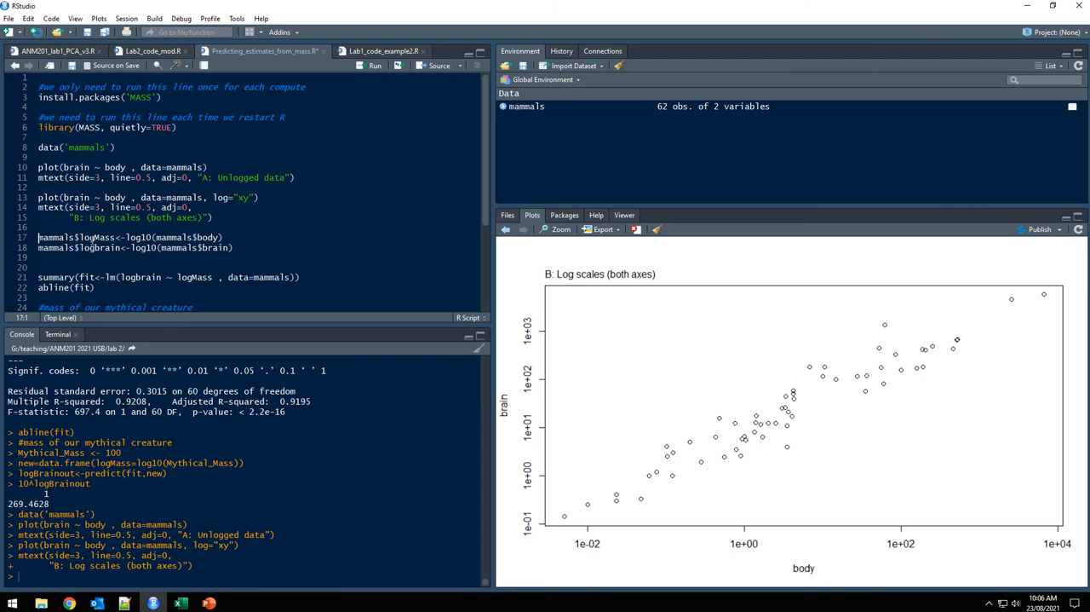
Remove the extra blank line above the summary call and run the two lines adding logMass and logbrain to the expanded mammals dataset.
click(93, 258)
key(Delete)
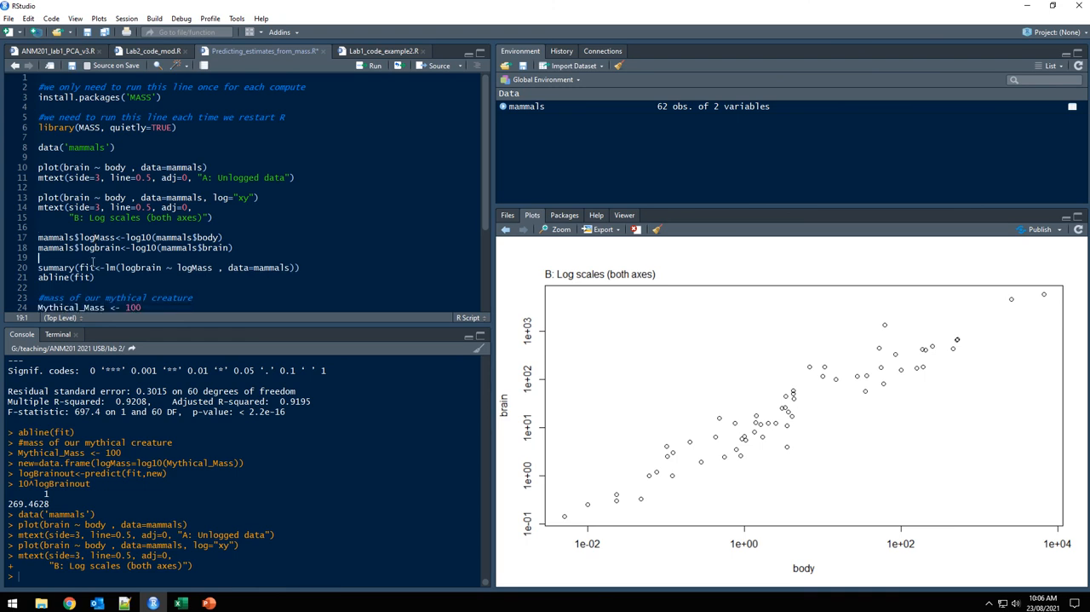
click(100, 238)
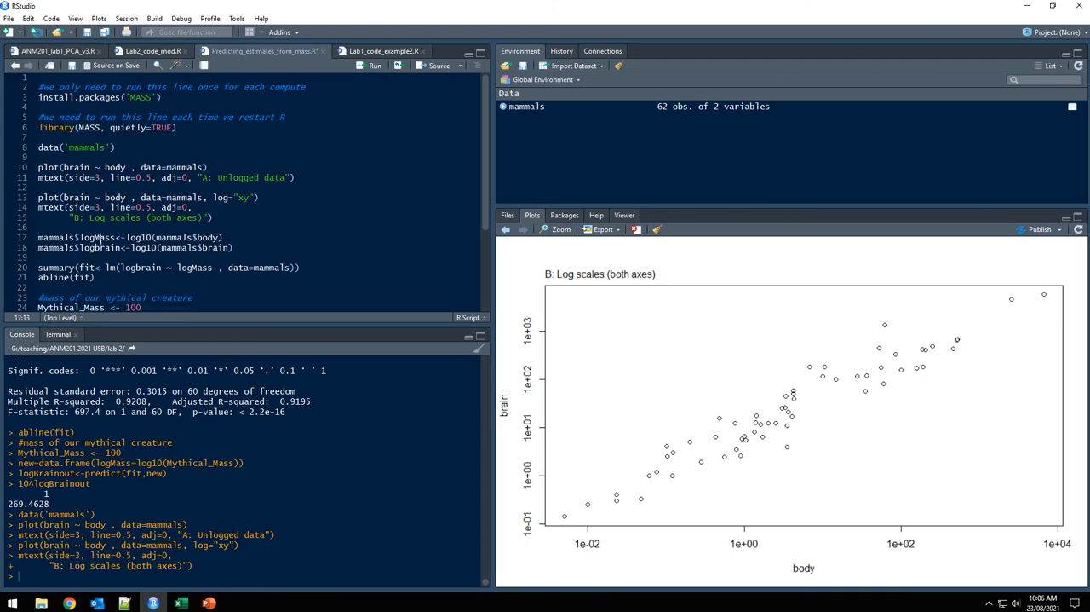
click(503, 107)
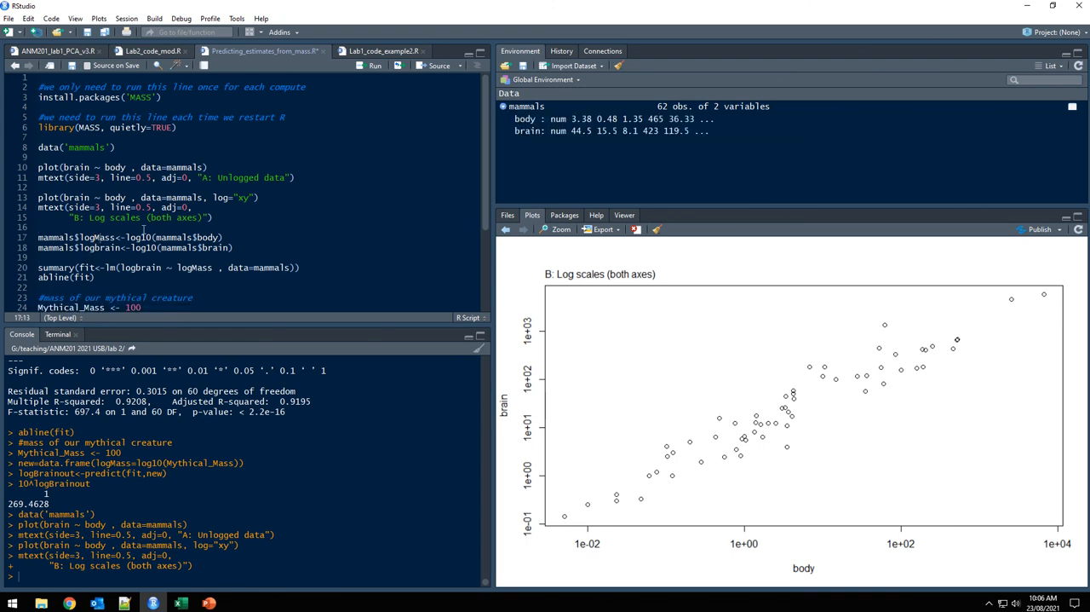
click(232, 237)
key(ctrl+Return)
key(ctrl+Return)
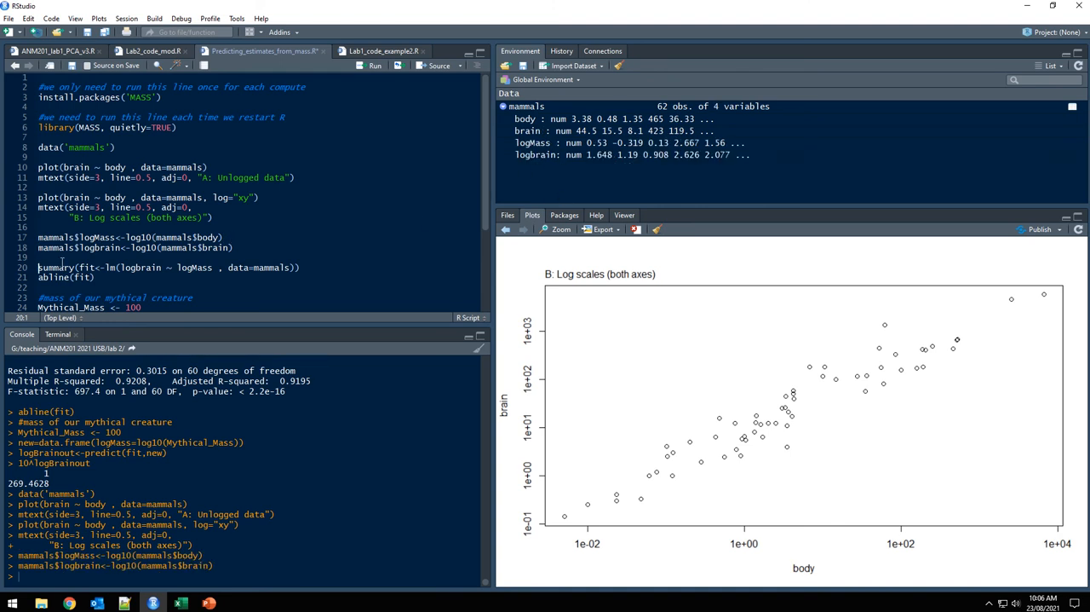
Run the summary of the linear model fit of logbrain on logMass and add its regression line to the log-scale plot.
key(ctrl+Return)
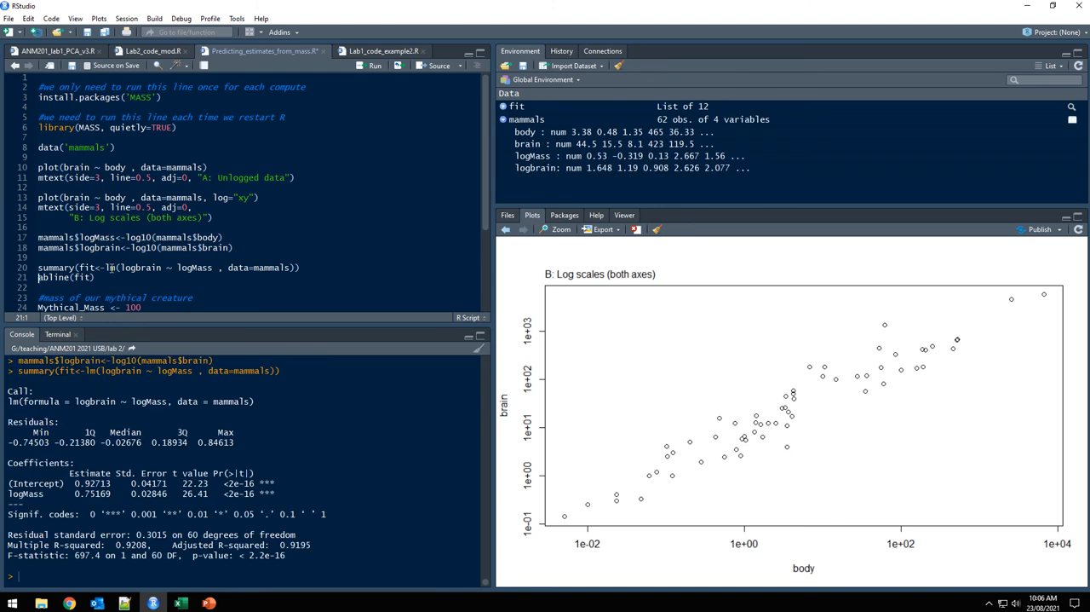
drag(75, 493, 110, 493)
click(98, 276)
key(ctrl+Return)
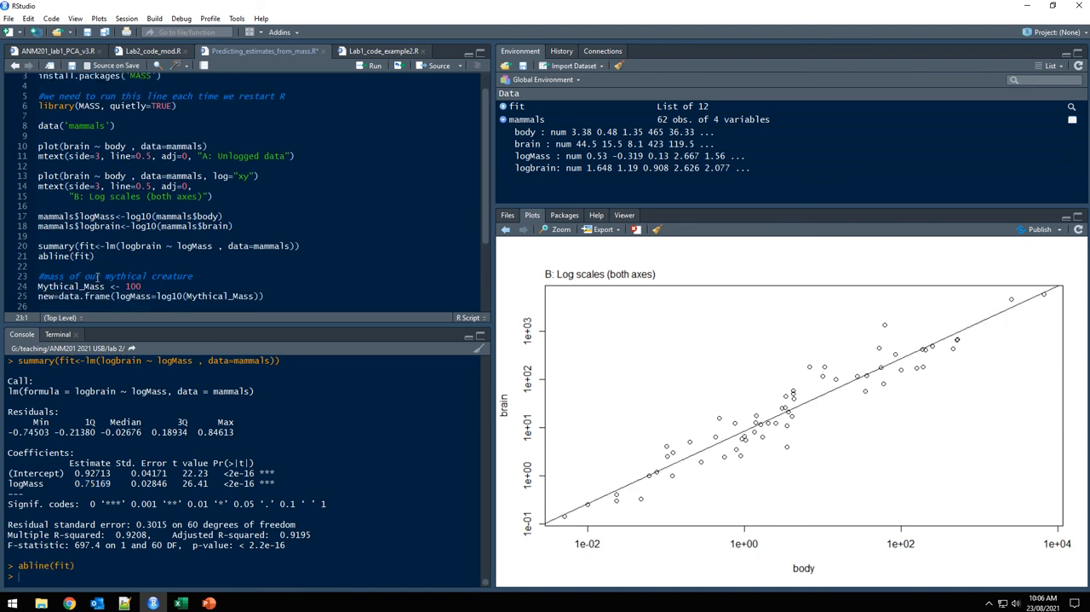
Run the line that assigns 100 to Mythical_Mass as the mass of the mythical creature.
scroll(174, 225, down, 3)
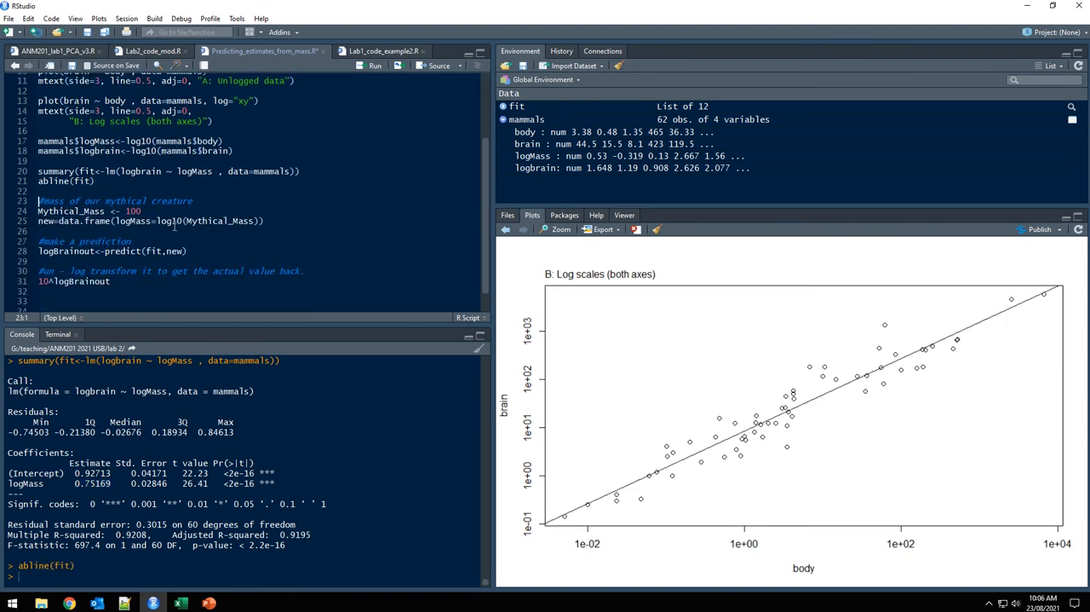
drag(38, 211, 106, 210)
click(147, 210)
double_click(66, 211)
click(147, 210)
key(ctrl+Return)
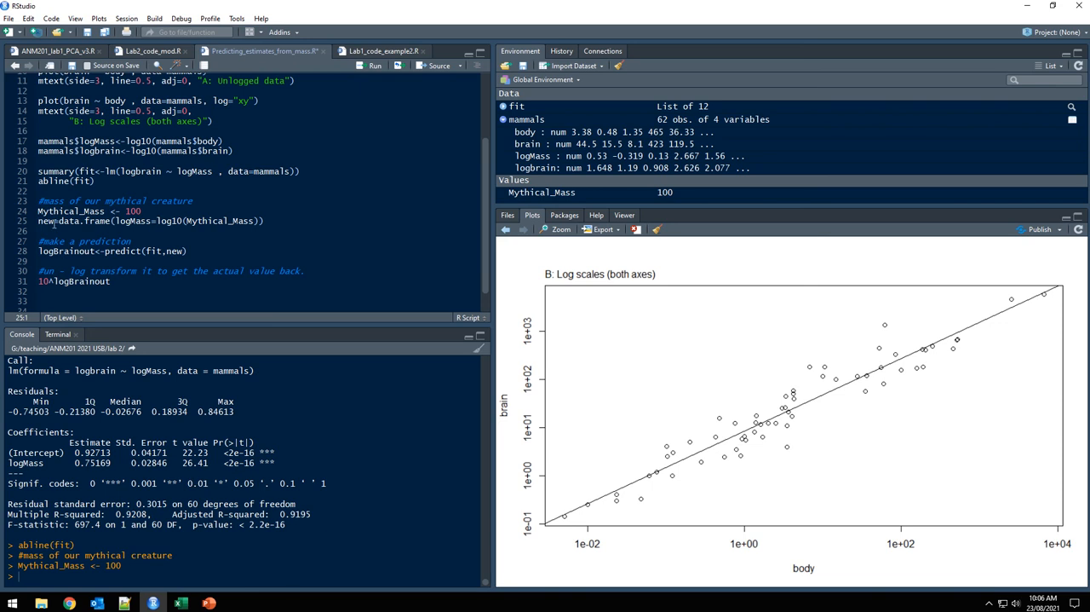
Run the line creating the data frame new, with logMass set to log10 of Mythical_Mass.
drag(58, 221, 271, 221)
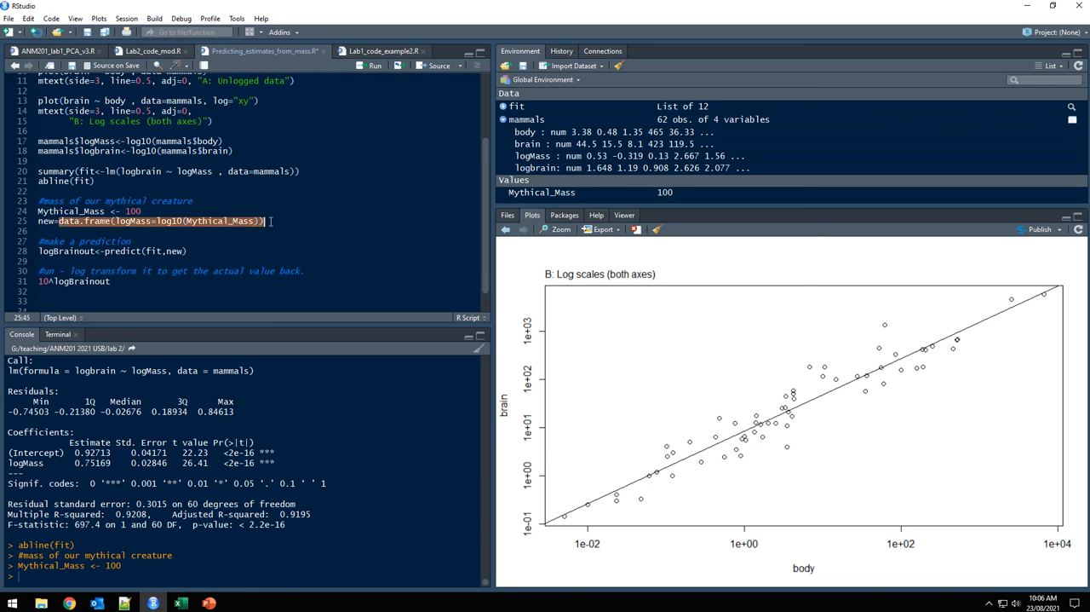
click(115, 222)
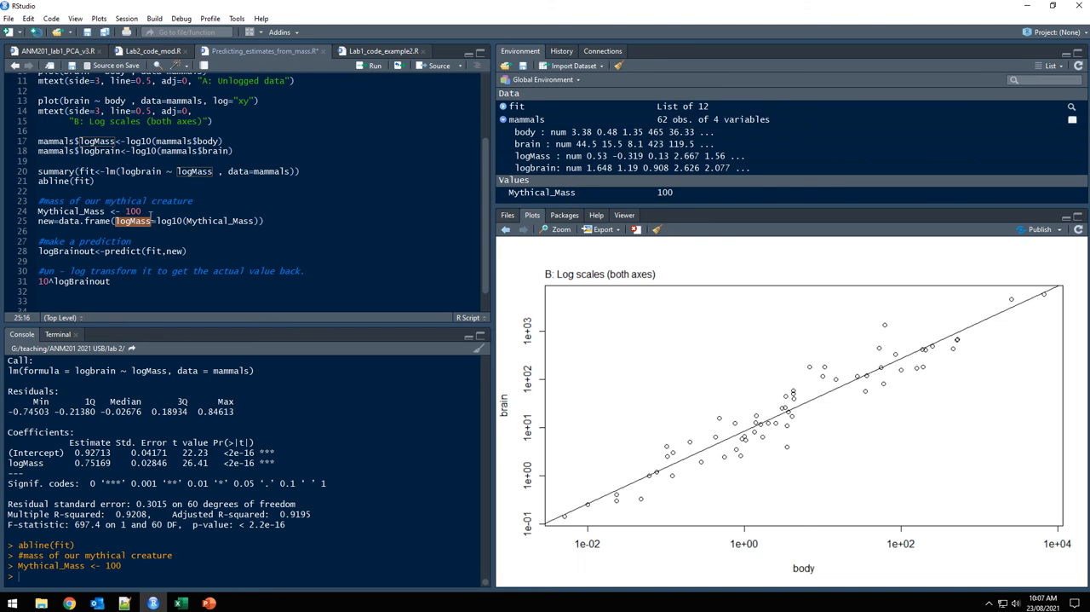
drag(156, 221, 262, 221)
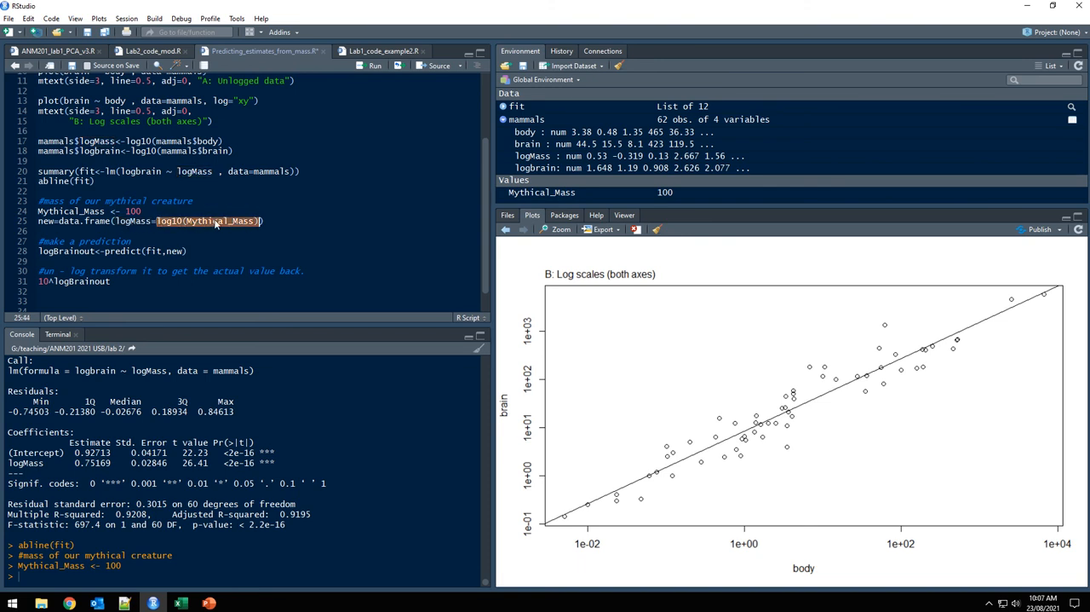
click(288, 221)
key(ctrl+Return)
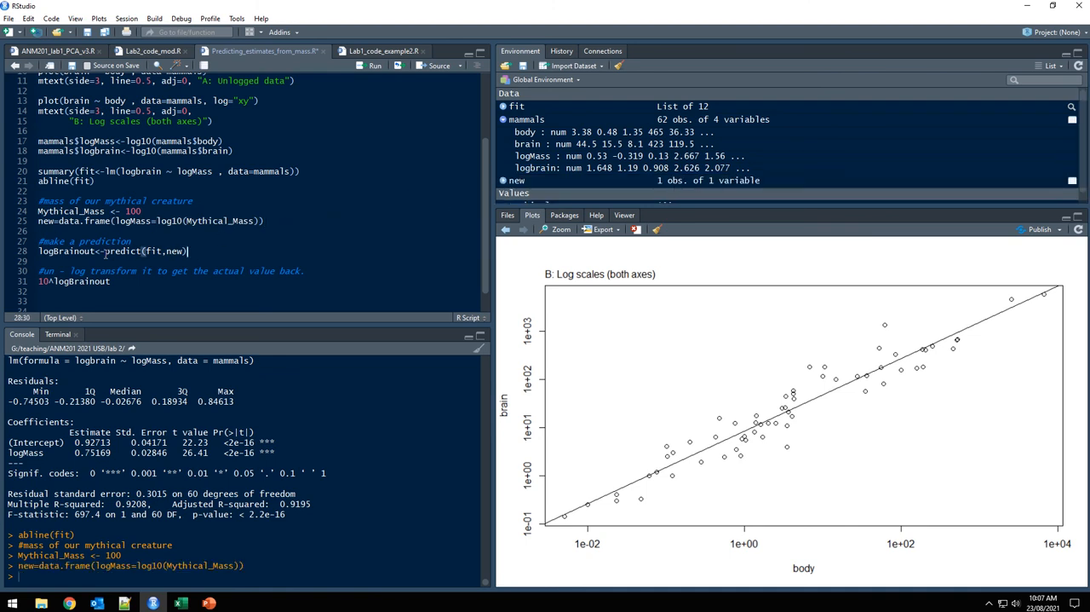
Run the logBrainout prediction from fit and new, and print logBrainout in the console.
drag(104, 250, 194, 251)
click(201, 251)
click(80, 172)
click(82, 243)
key(ctrl+Return)
key(ctrl+Return)
drag(94, 251, 38, 251)
key(ctrl+Return)
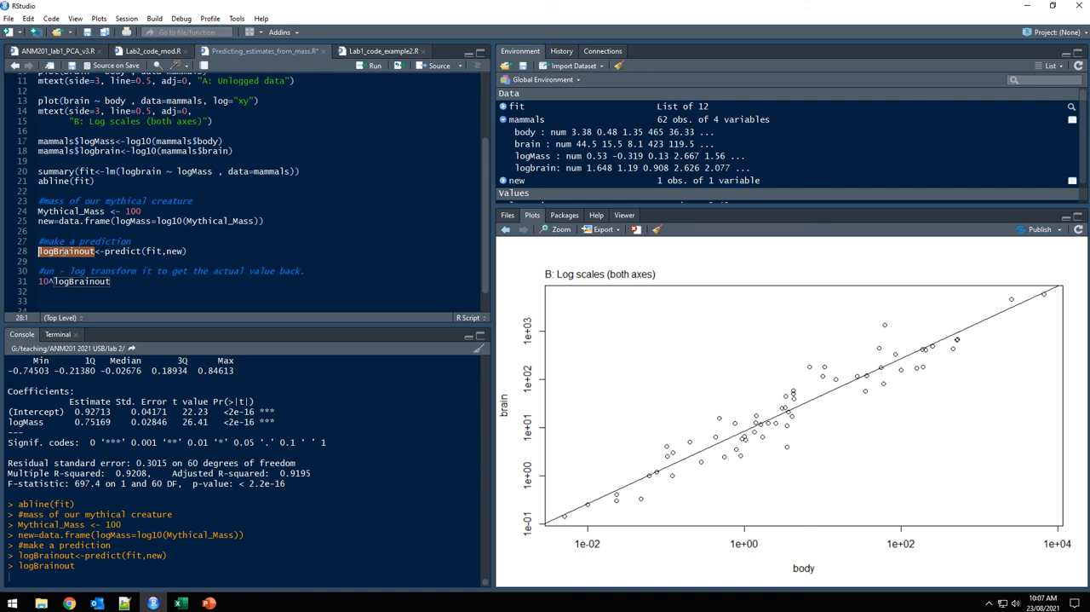
Back-transform the predicted brain size by running the 10^logBrainout line.
click(139, 284)
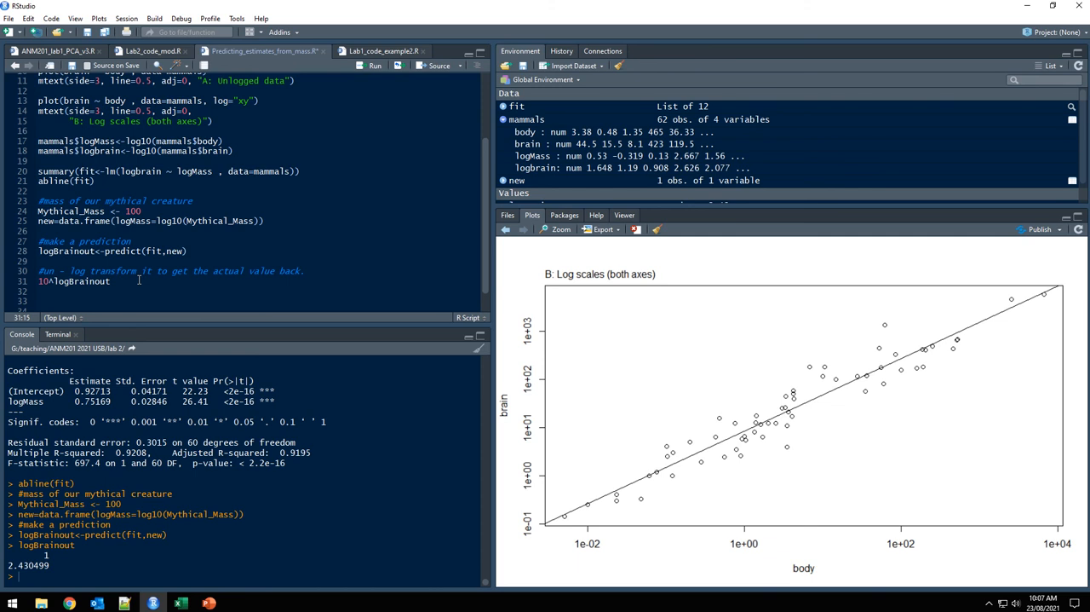
key(ctrl+Return)
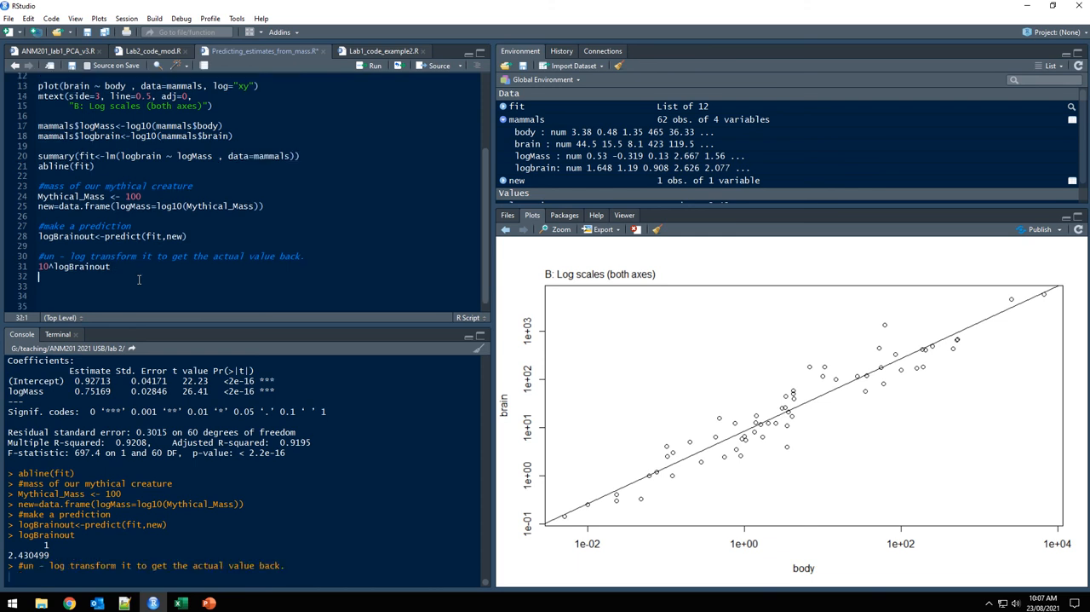
drag(10, 564, 54, 567)
click(43, 585)
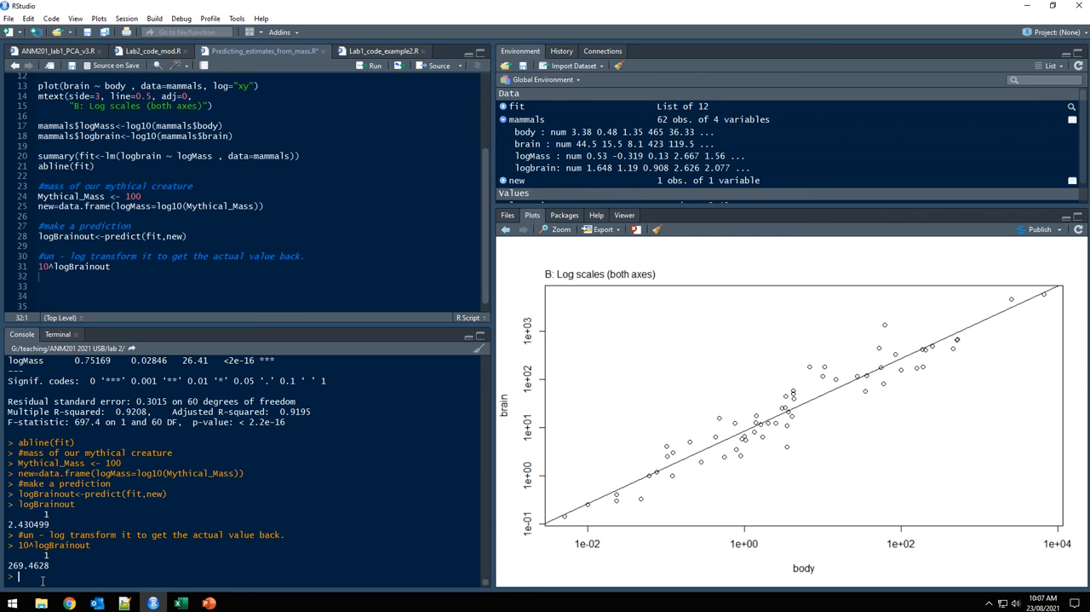
Add the argument interval='confidence' to the predict call on line 28 and rerun the prediction.
click(184, 236)
key(alt+Tab)
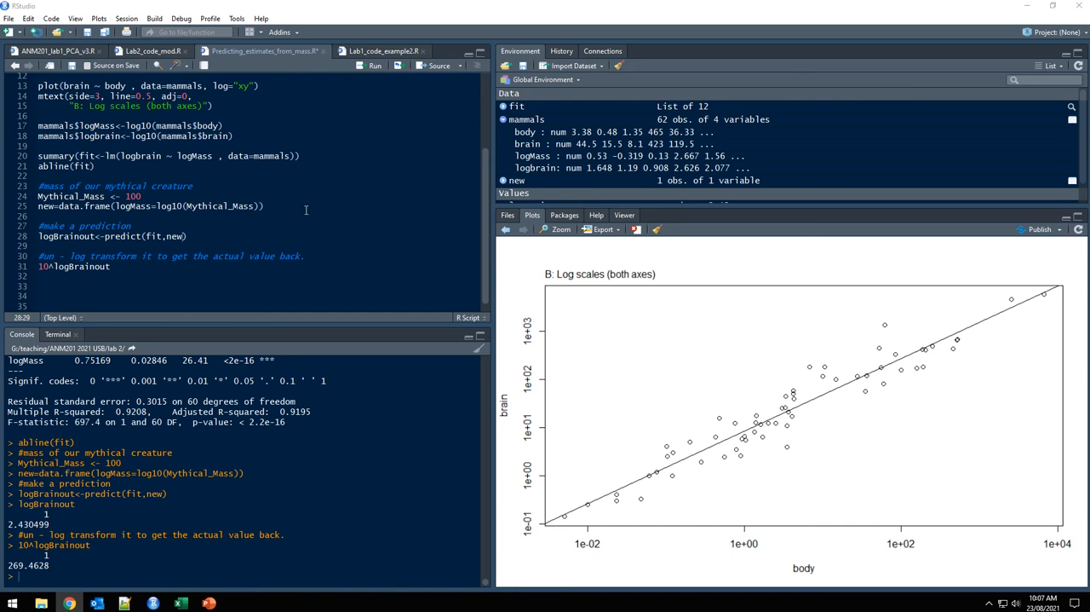
text(interval='confidence')
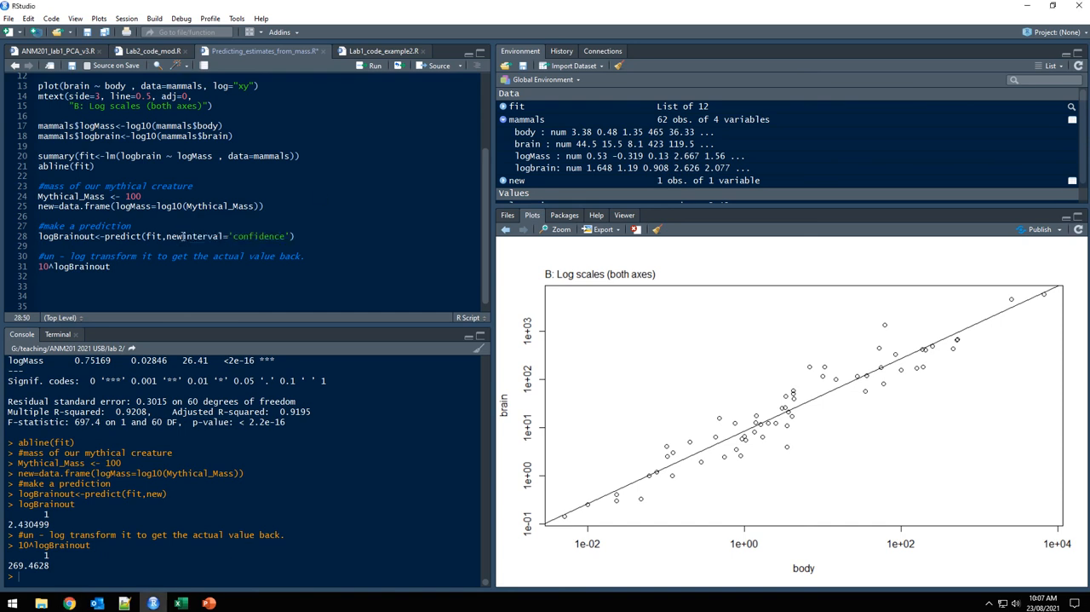
click(182, 236)
text(,)
key(ctrl+Return)
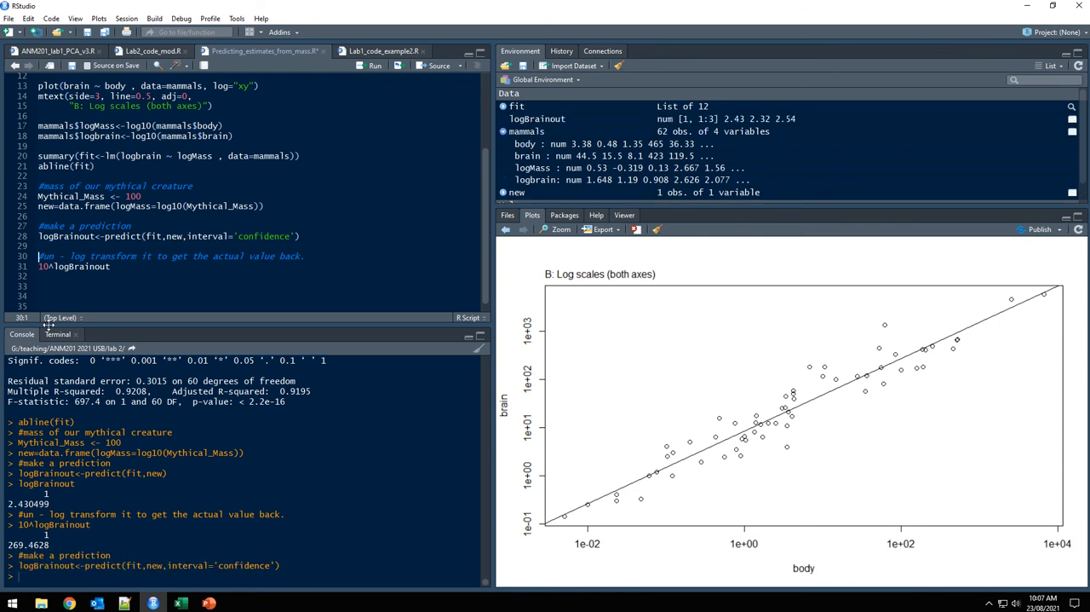
Print logBrainout and examine its fit, lwr and upr values in the console.
double_click(83, 236)
key(ctrl+Return)
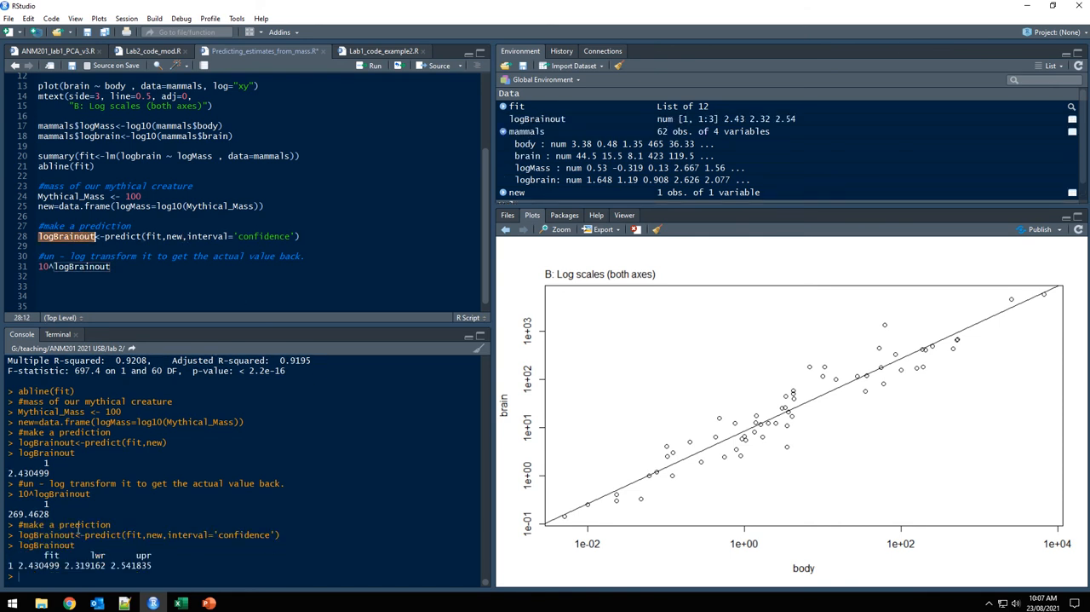
double_click(47, 566)
drag(63, 567, 159, 568)
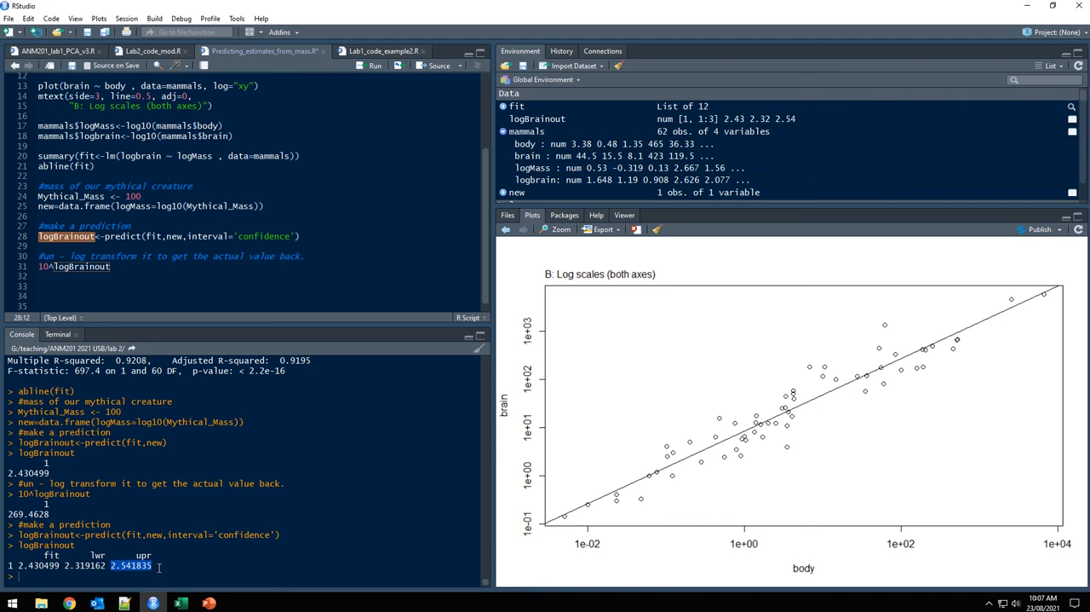
double_click(97, 556)
double_click(144, 556)
Rerun 10^logBrainout to un-log the prediction with its confidence limits, and review the lower and upper bounds.
click(69, 267)
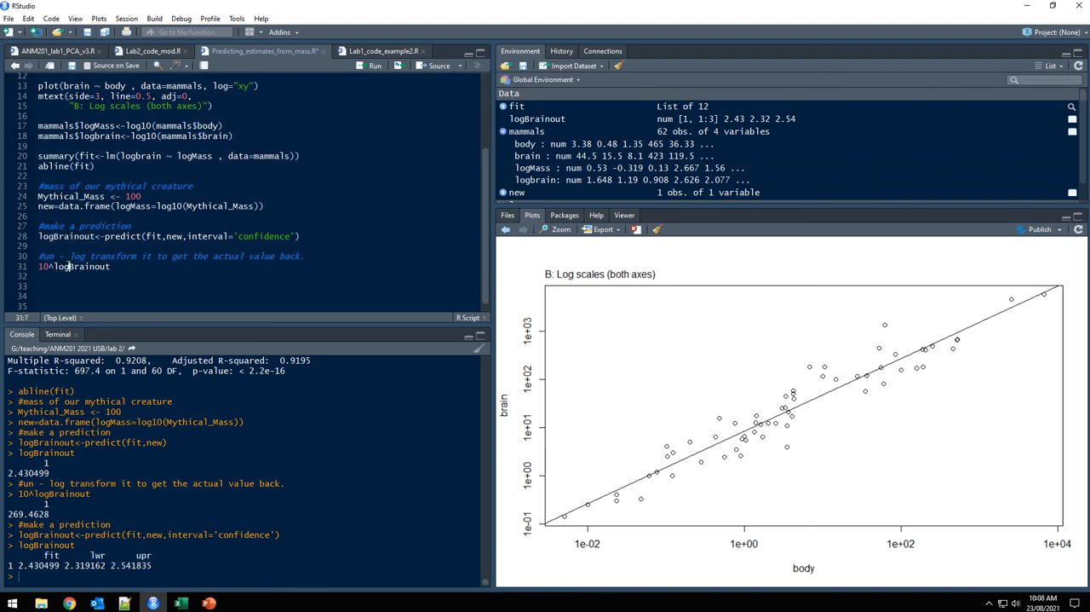
key(ctrl+Return)
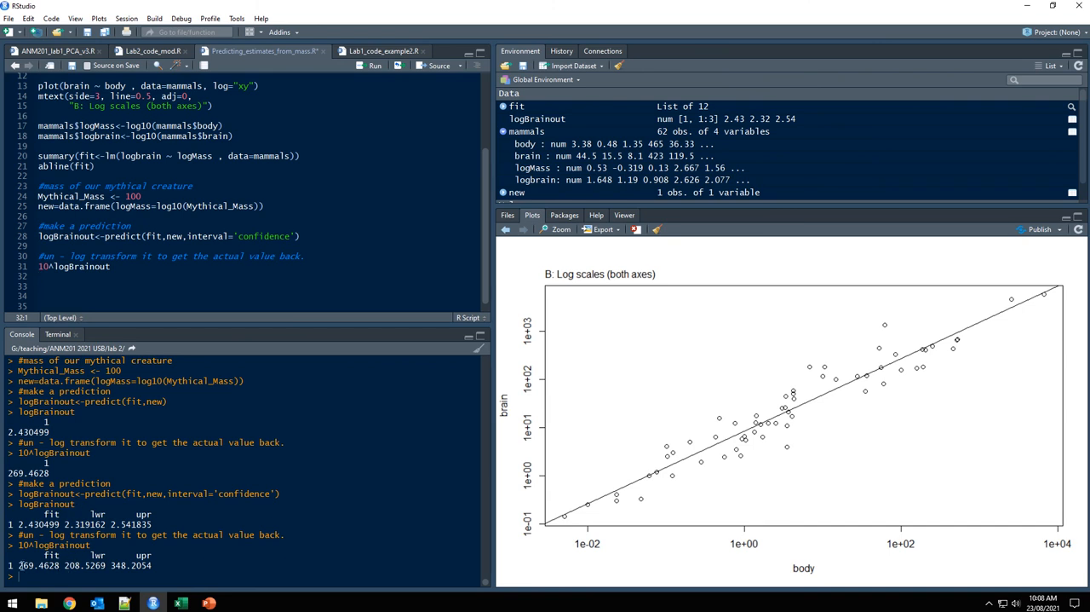
drag(65, 565, 159, 567)
click(158, 569)
click(65, 294)
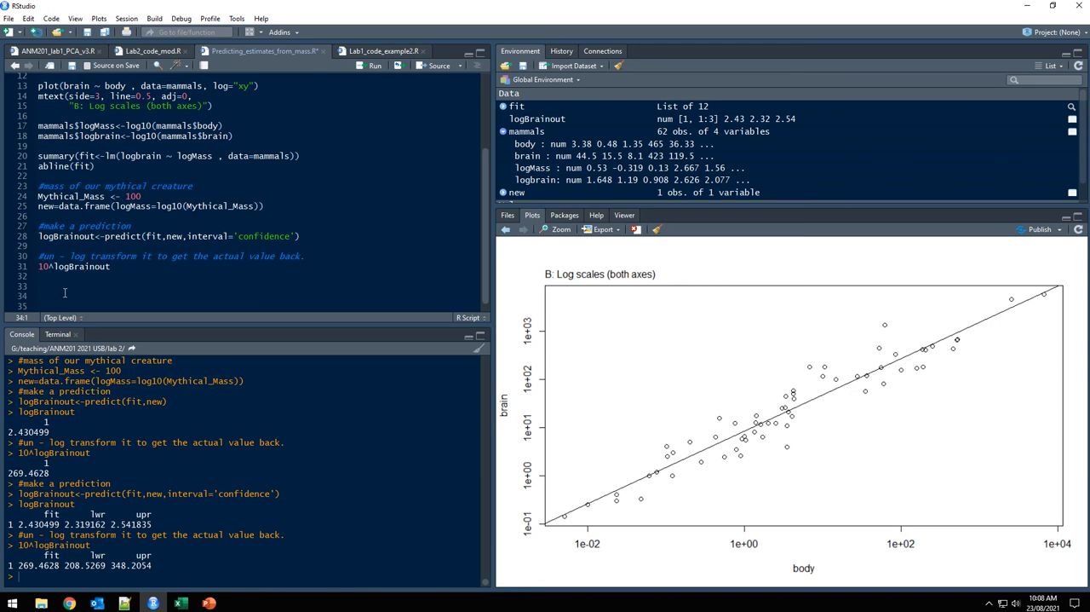